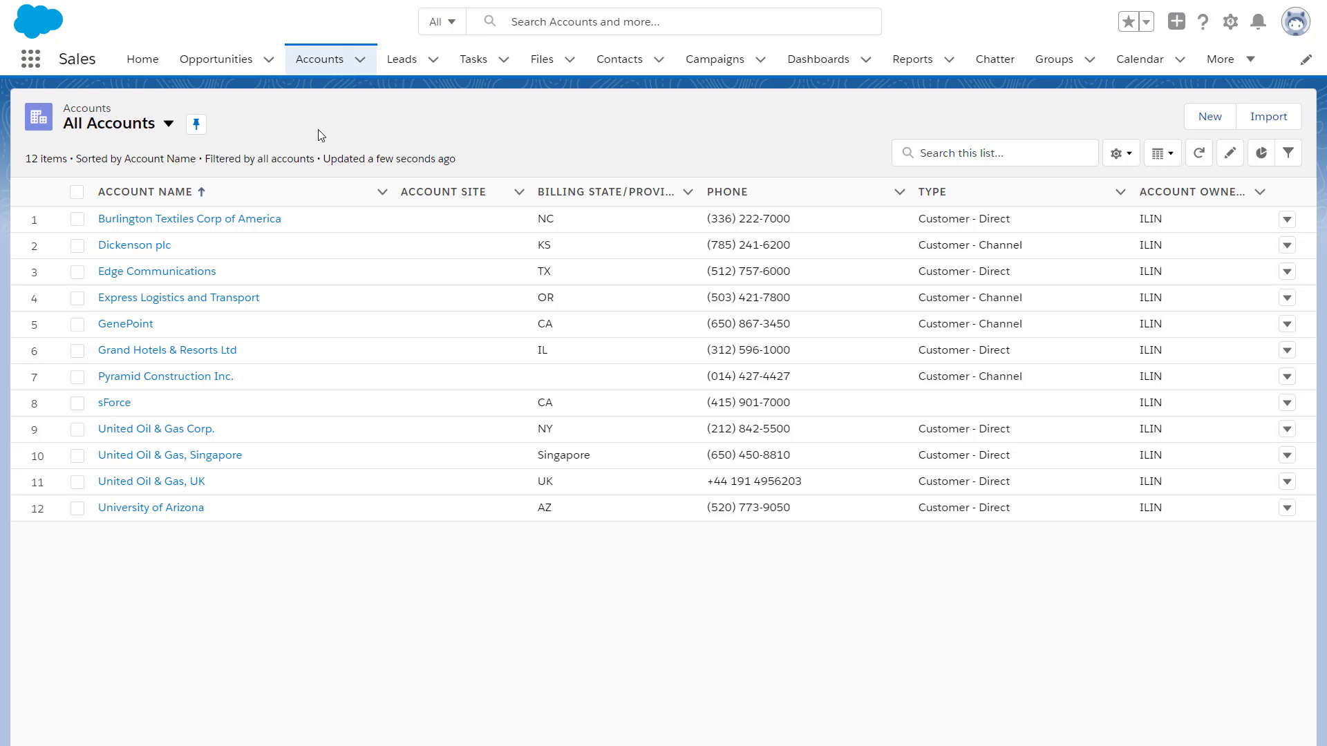
Step: Open the Burlington Textiles Corp of America account in its own tab and add it permanently to the navigation bar
left_click(222, 218)
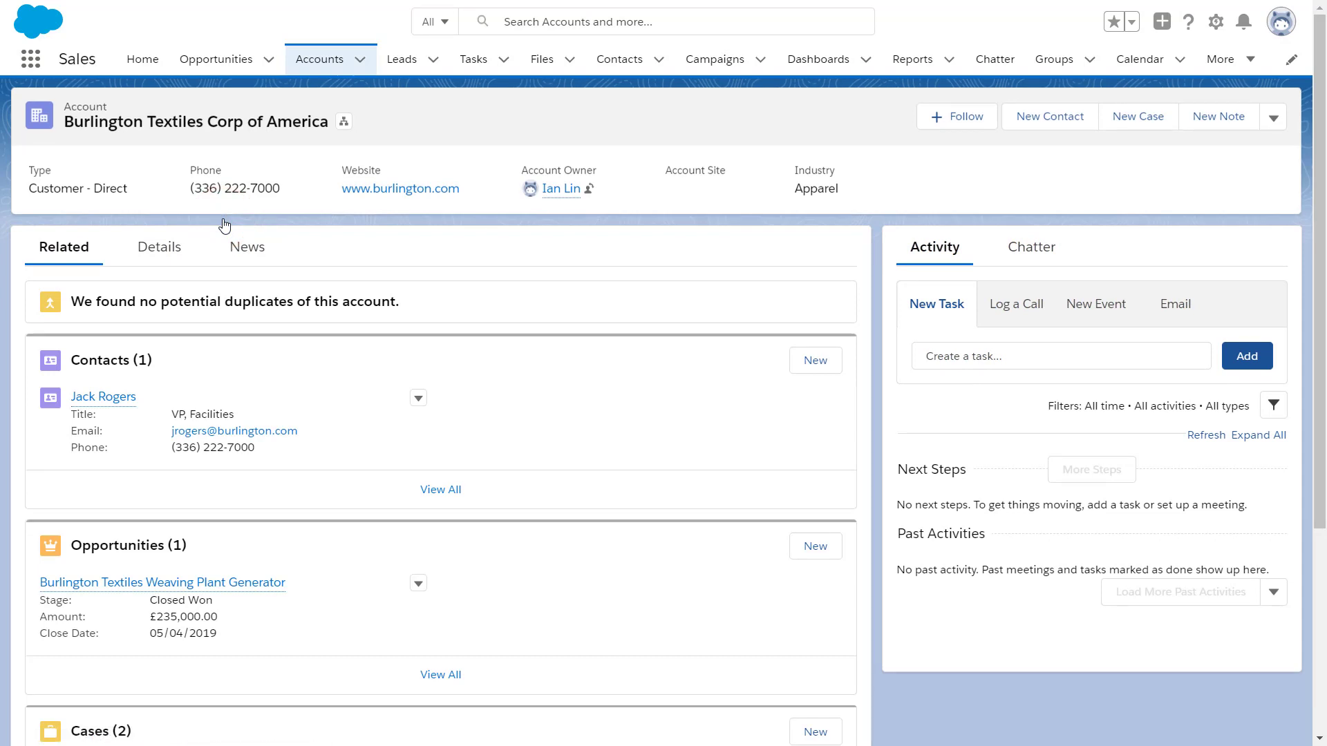
left_click(358, 60)
left_click(353, 384)
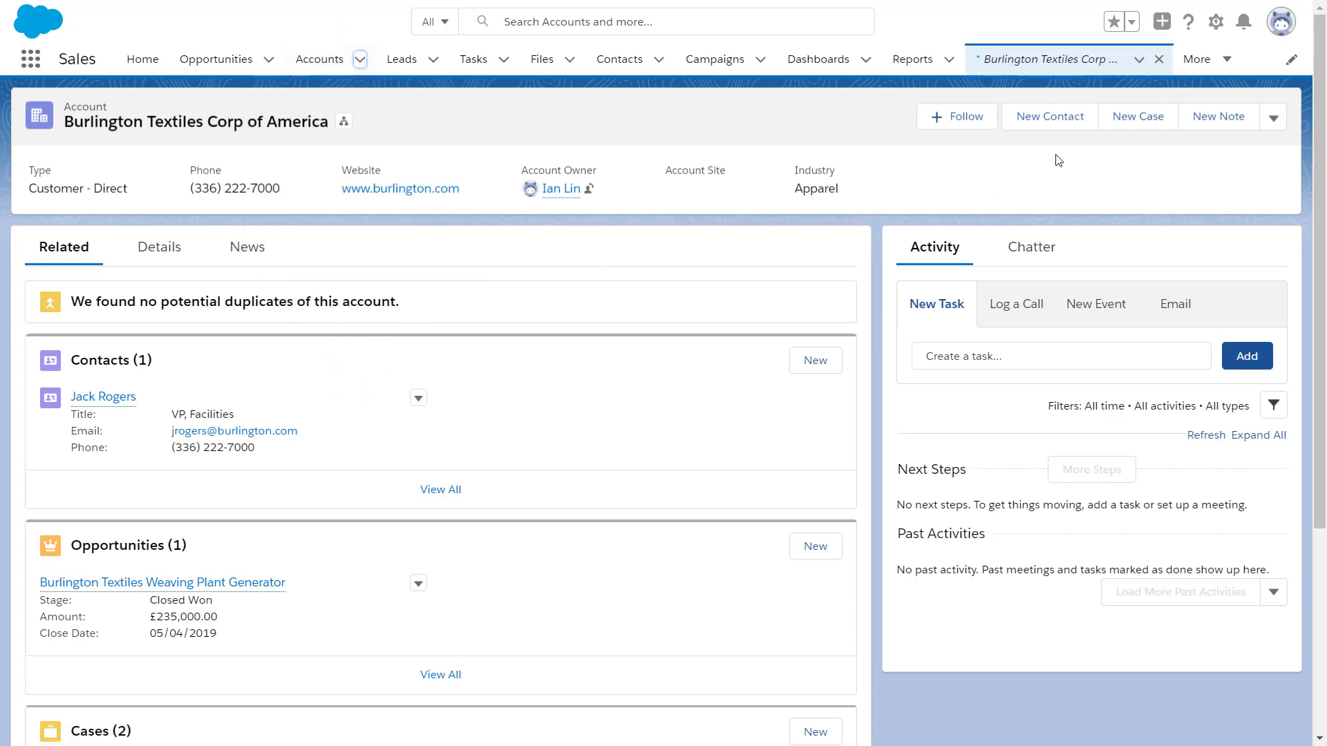
left_click(1138, 58)
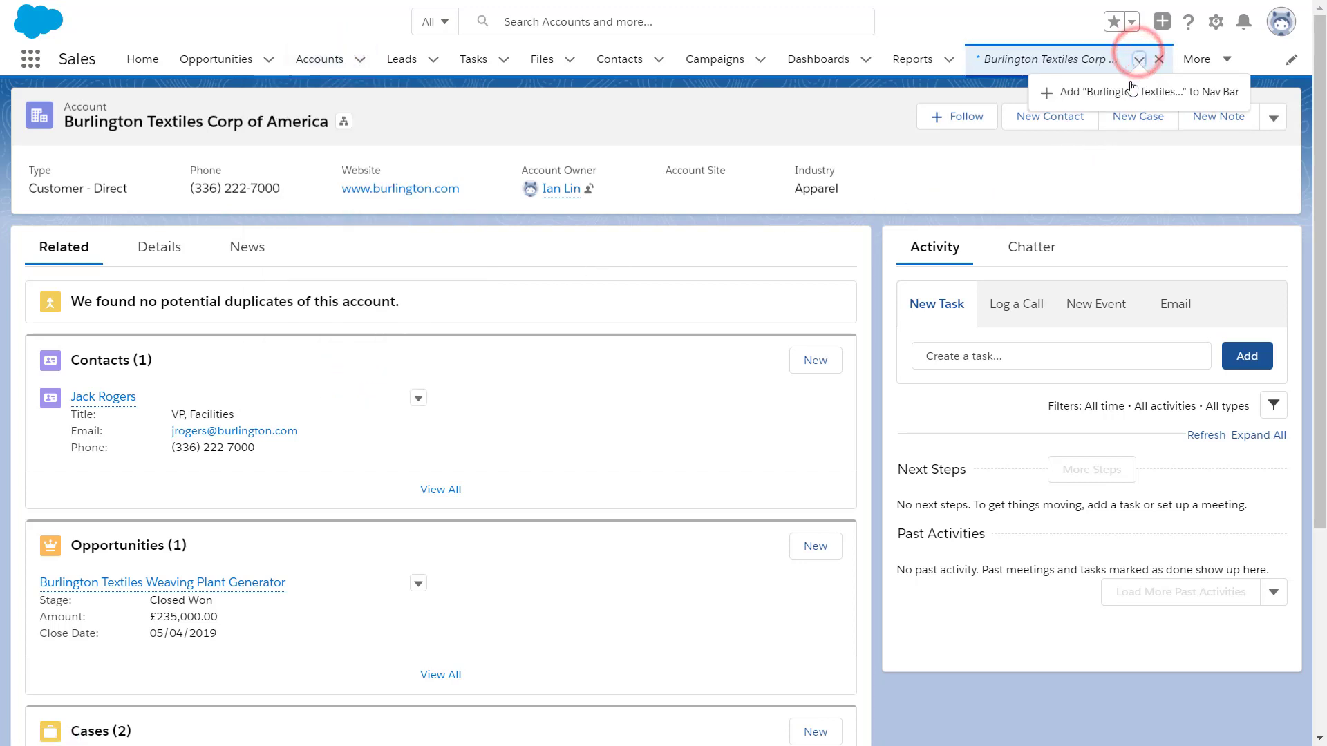
left_click(1130, 91)
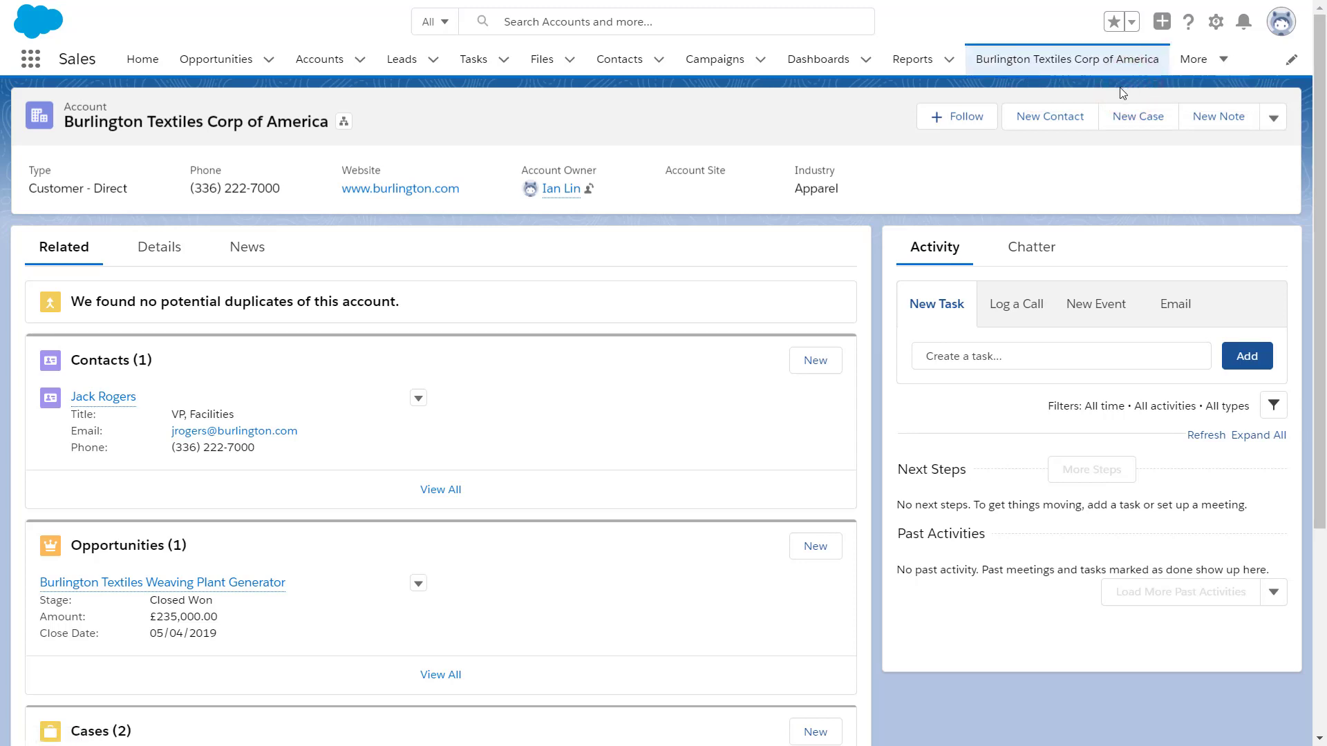
Step: Open the Largest Opportunities list view in its own tab and add it permanently to the navigation bar
left_click(216, 69)
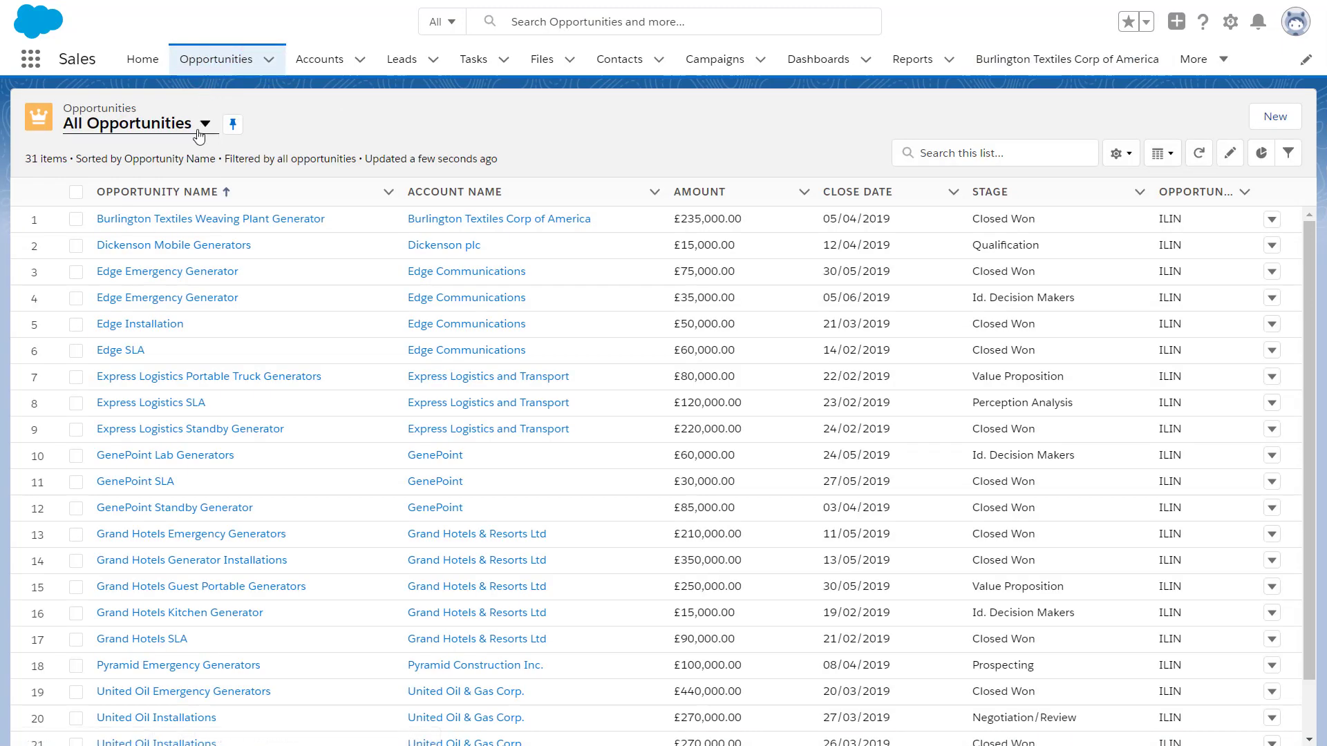
left_click(200, 130)
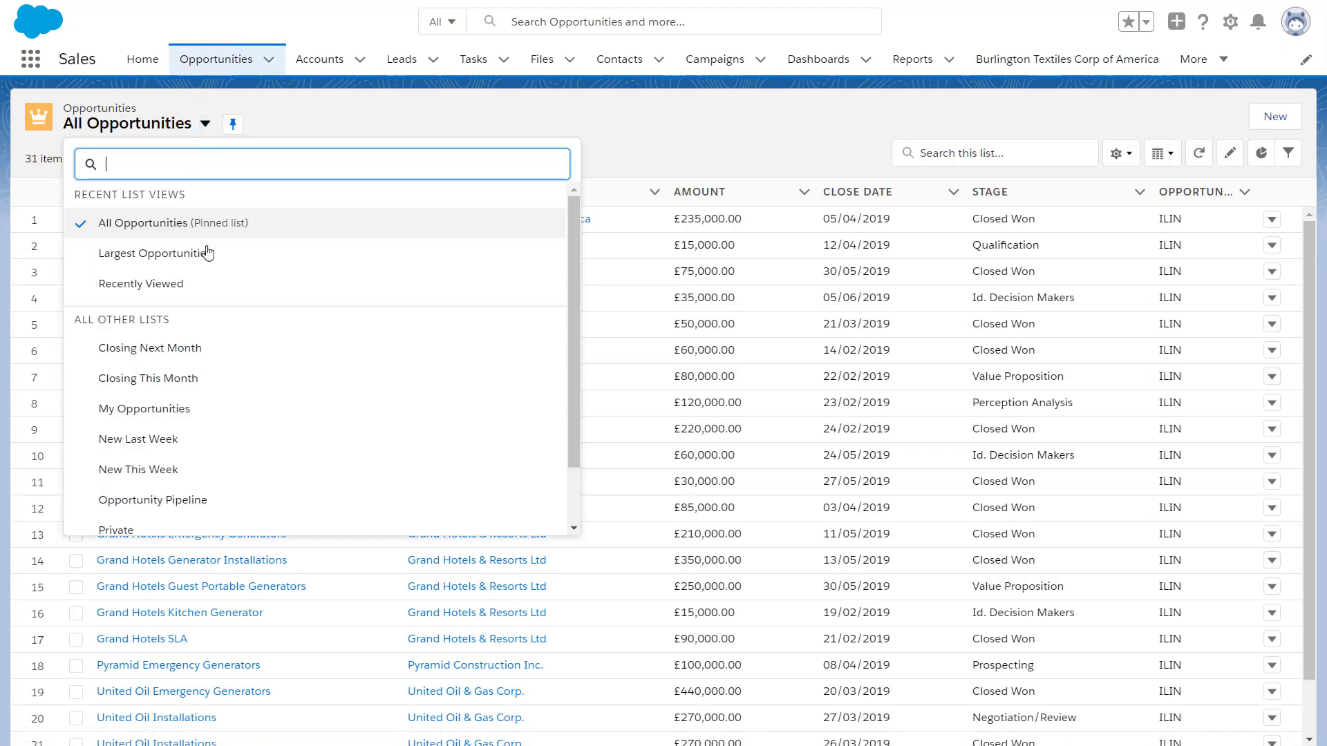
left_click(234, 261)
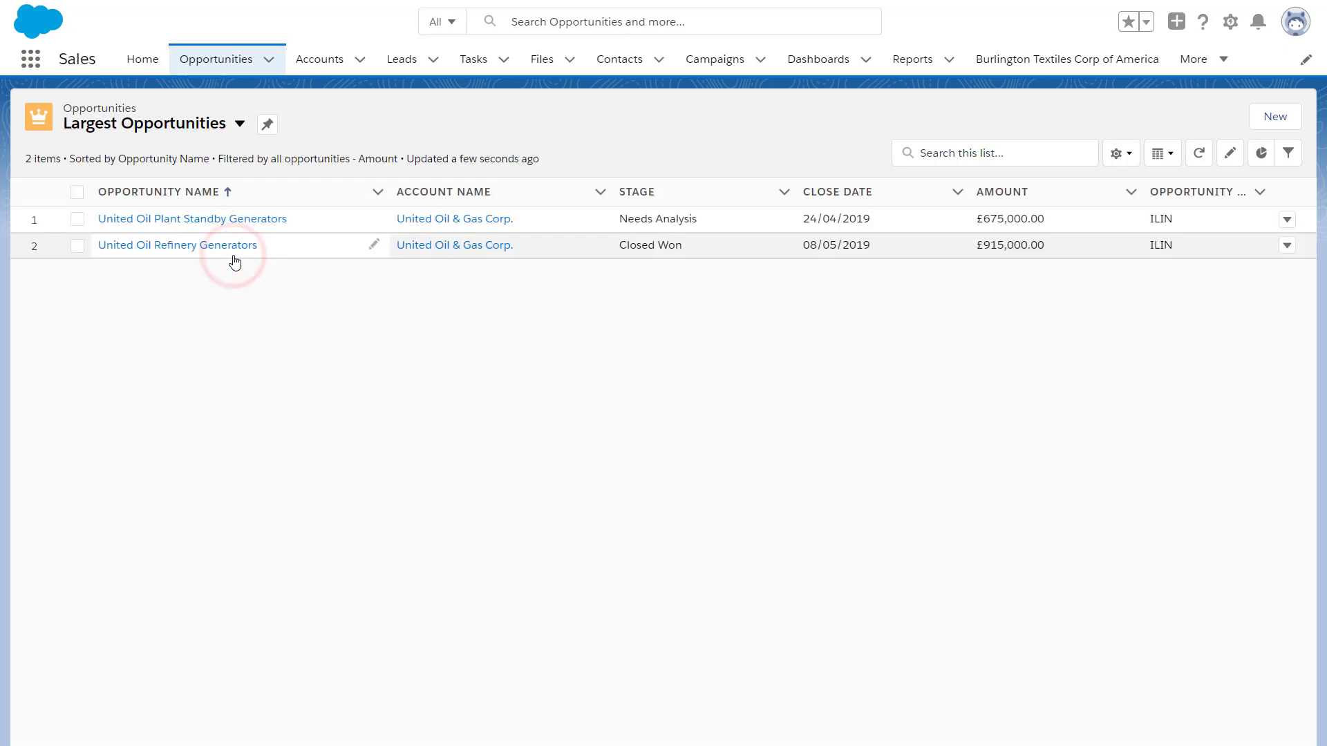
left_click(270, 60)
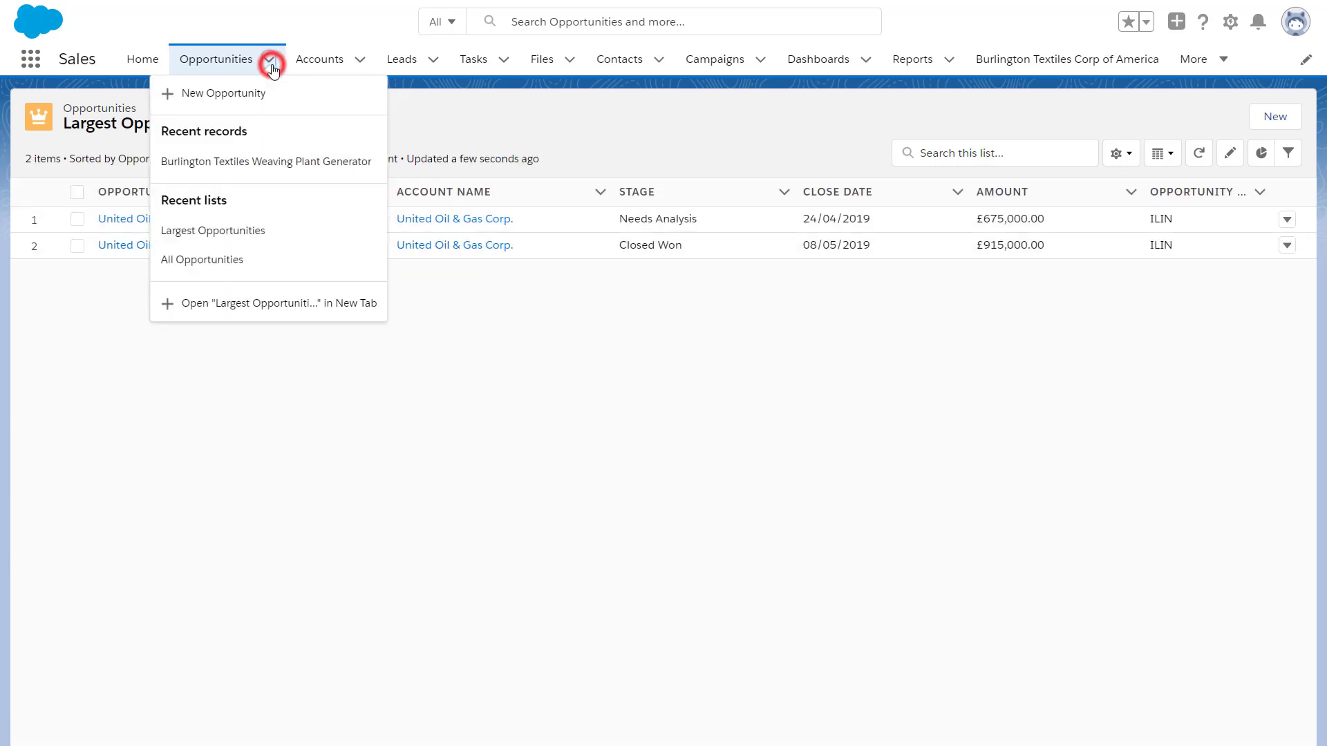
left_click(252, 306)
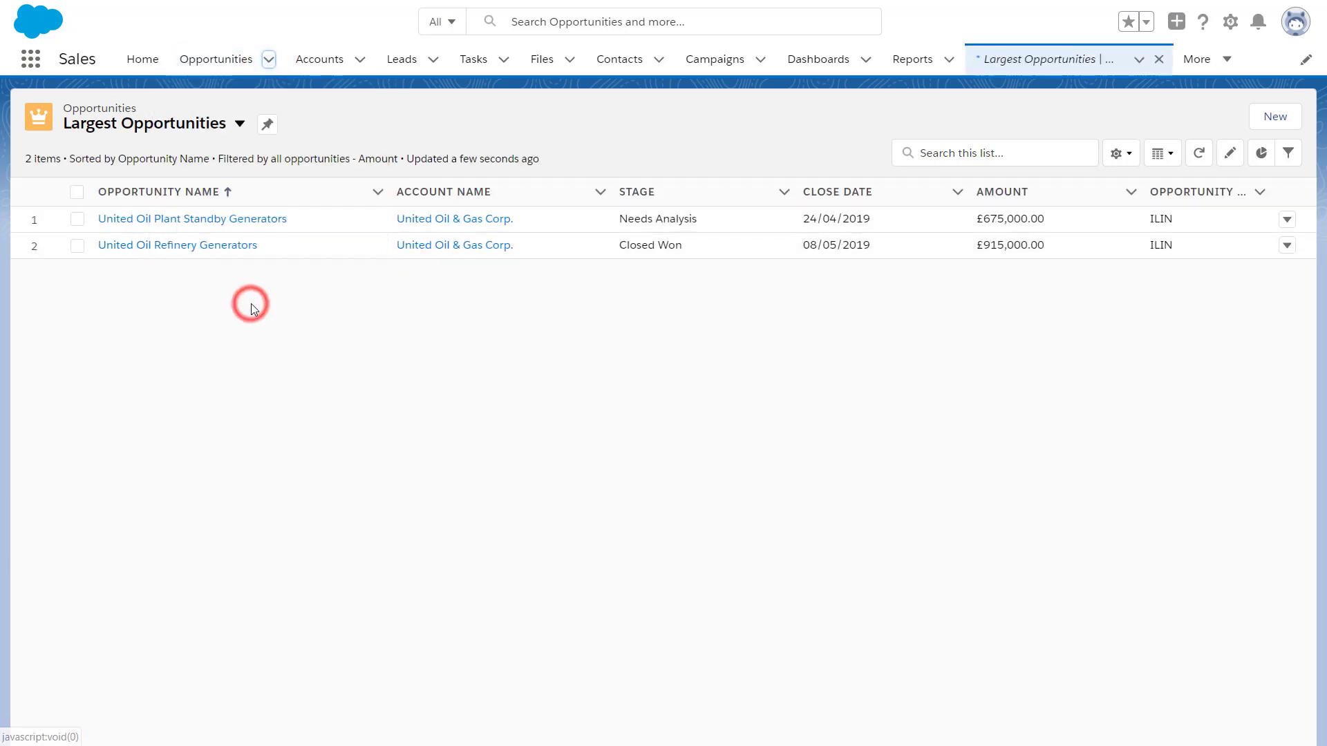
left_click(1138, 59)
left_click(1117, 95)
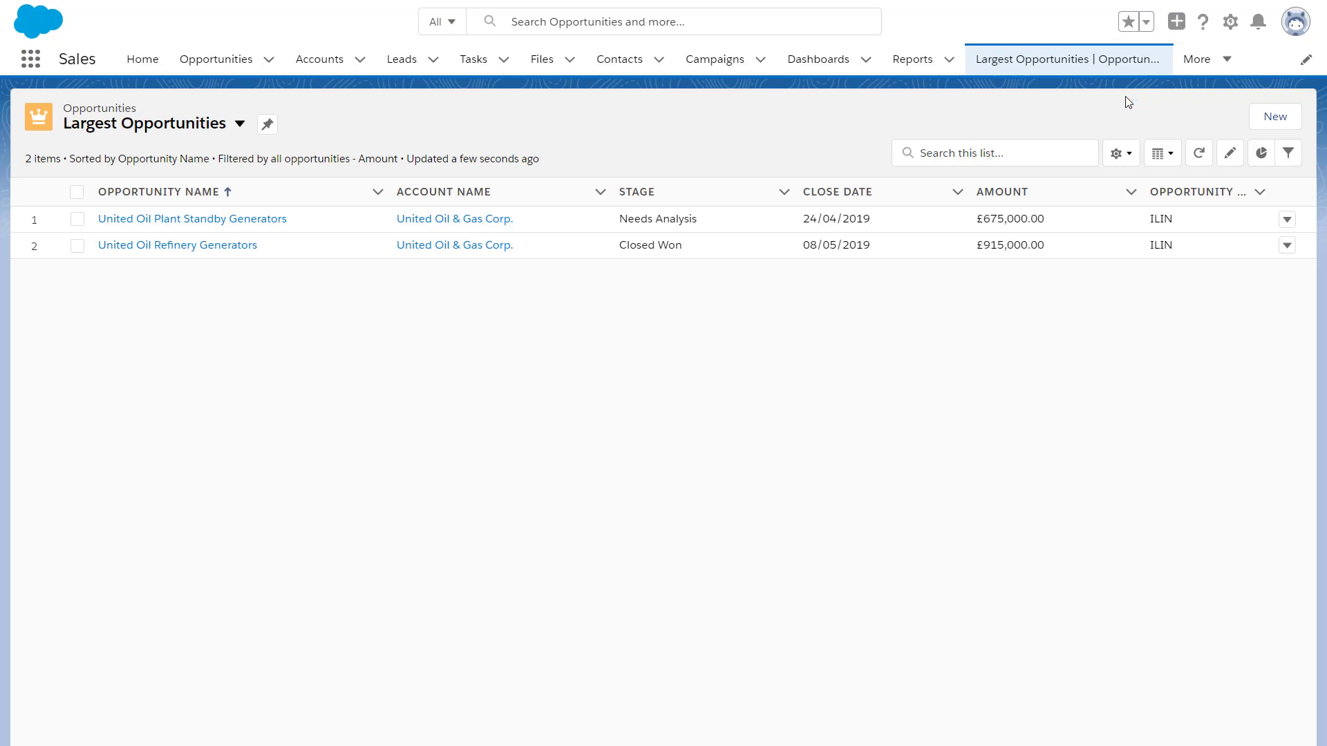
Step: Rename the Burlington Textiles Corp of America navigation item as Main Account
left_click(1306, 61)
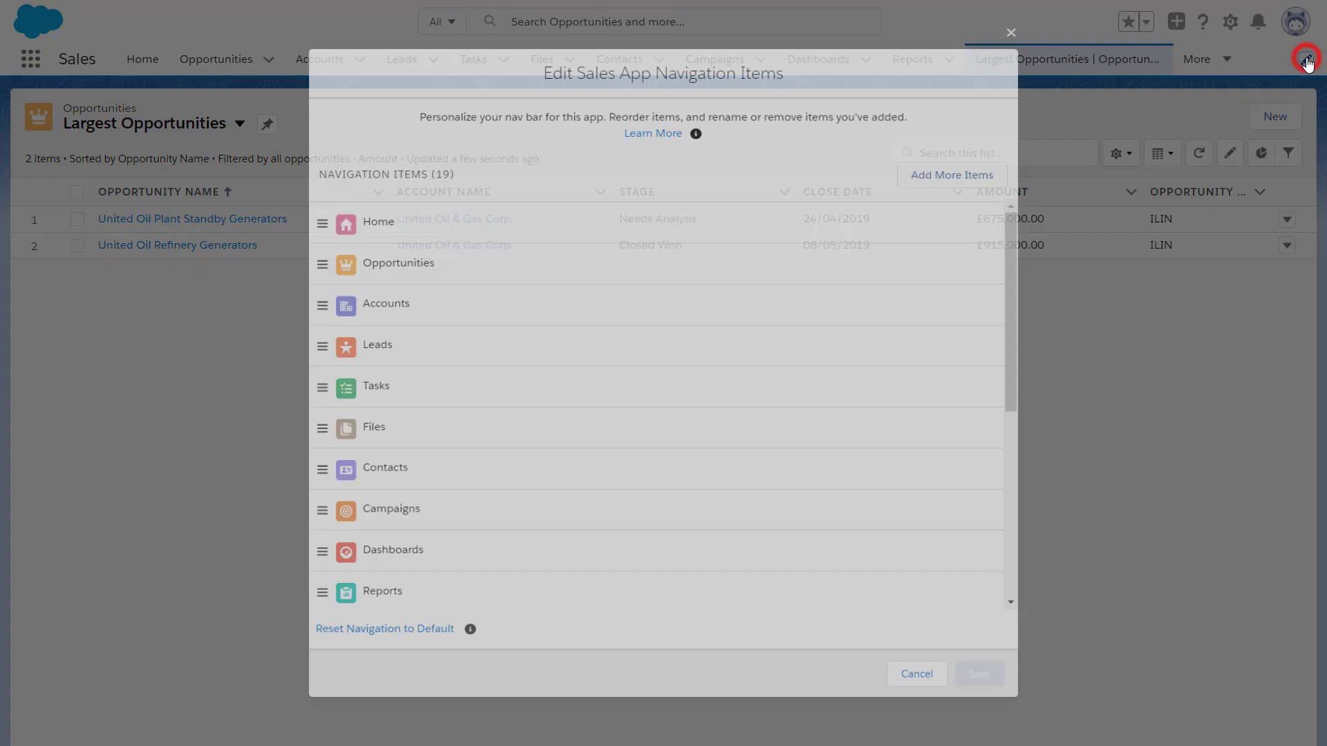
scroll(846, 308, "down", 6)
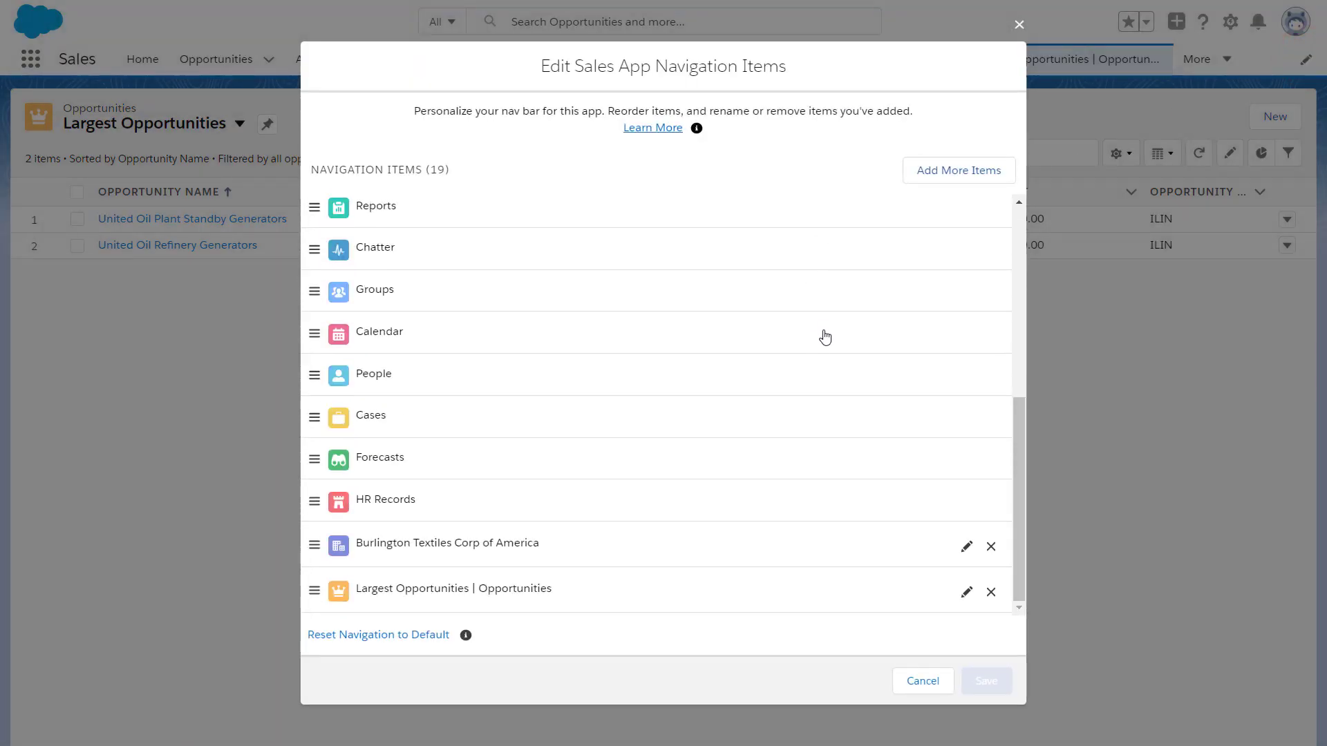
left_click(966, 546)
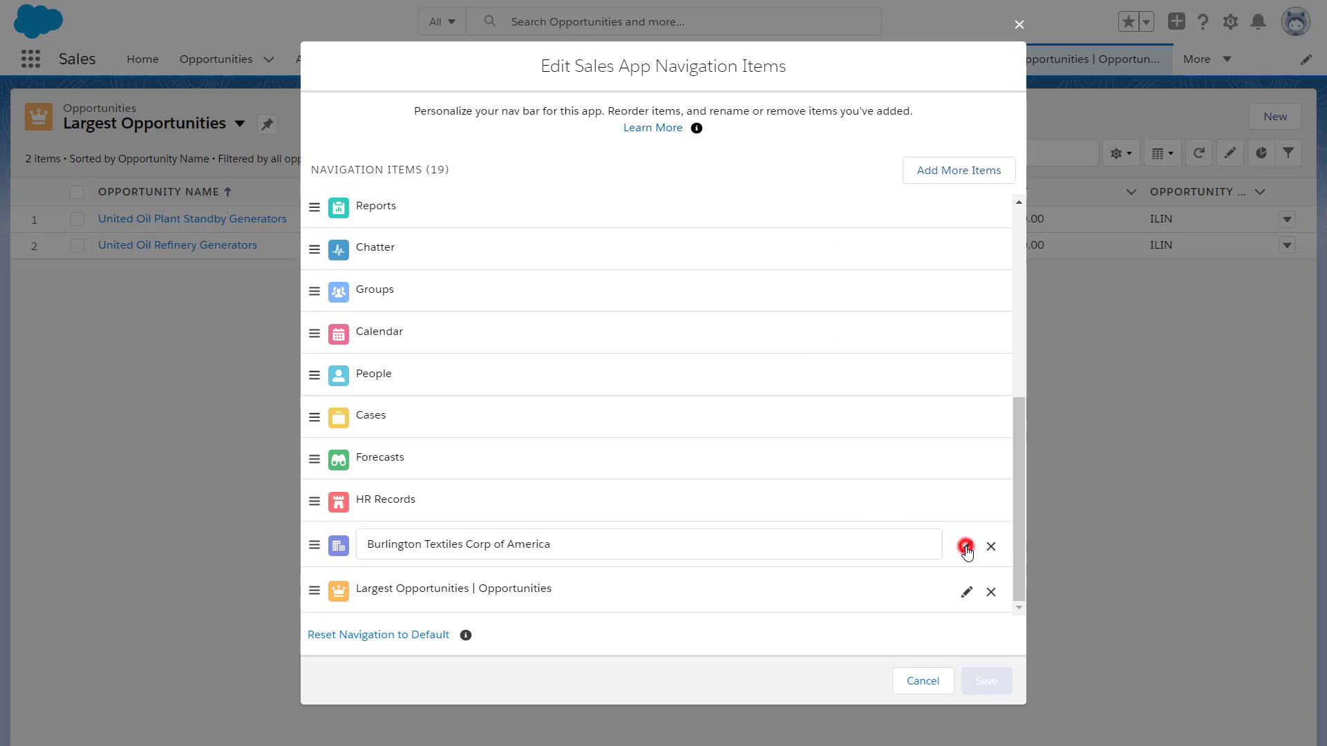
type("M")
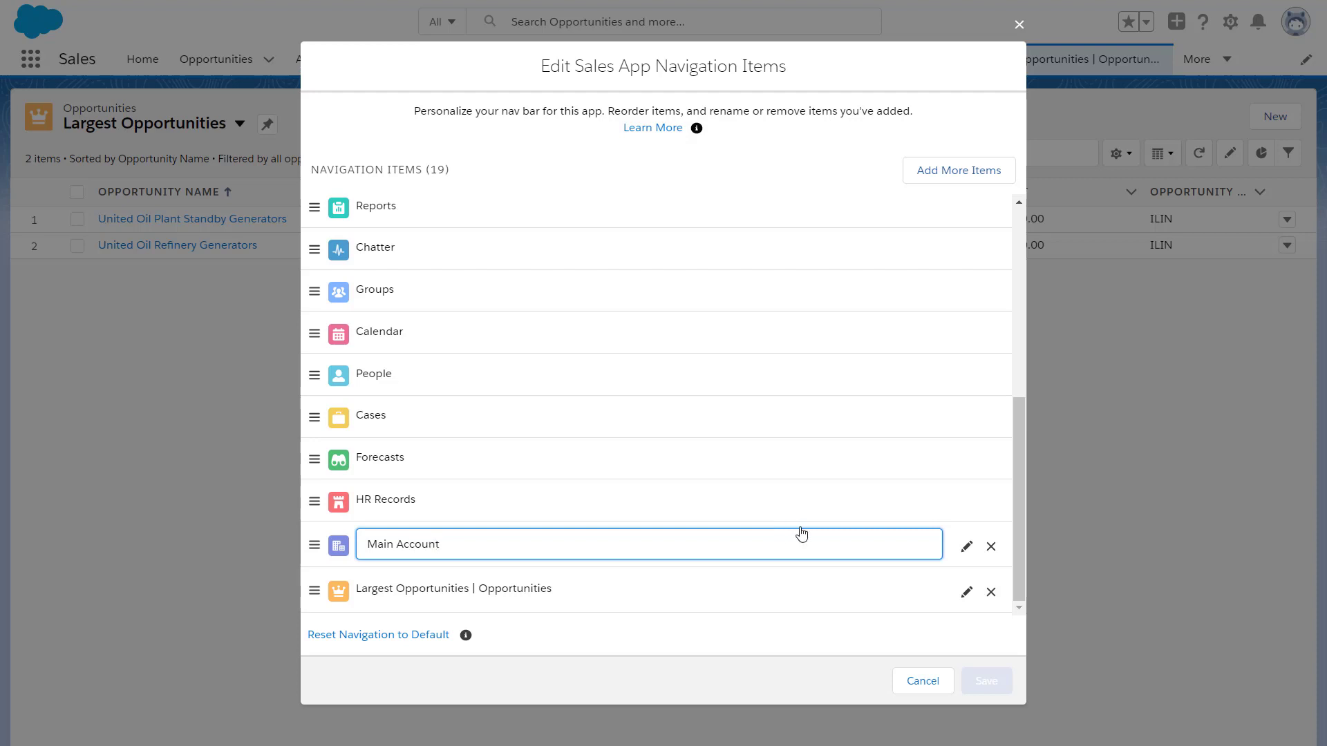
type("ain Account")
left_click(960, 551)
Step: Rename the Largest Opportunities navigation item as Large Opps and save the navigation changes
left_click(966, 593)
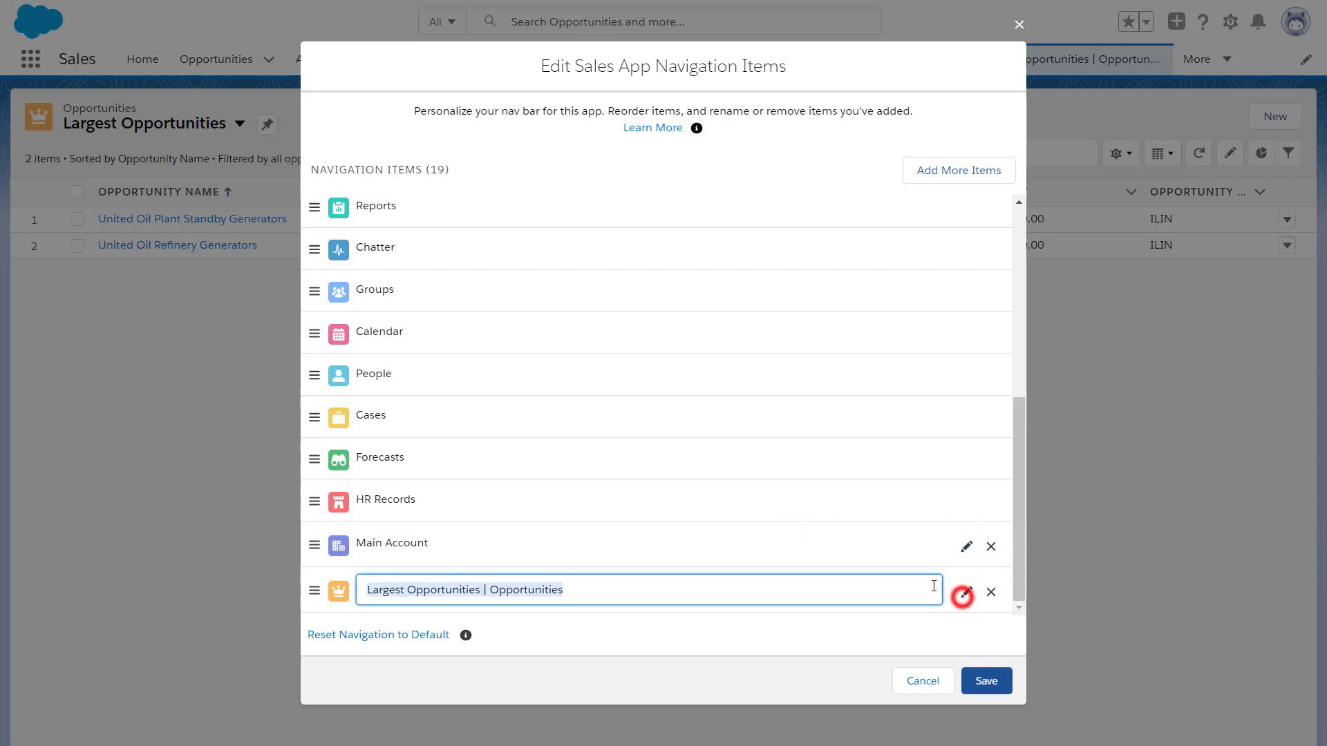
type("La")
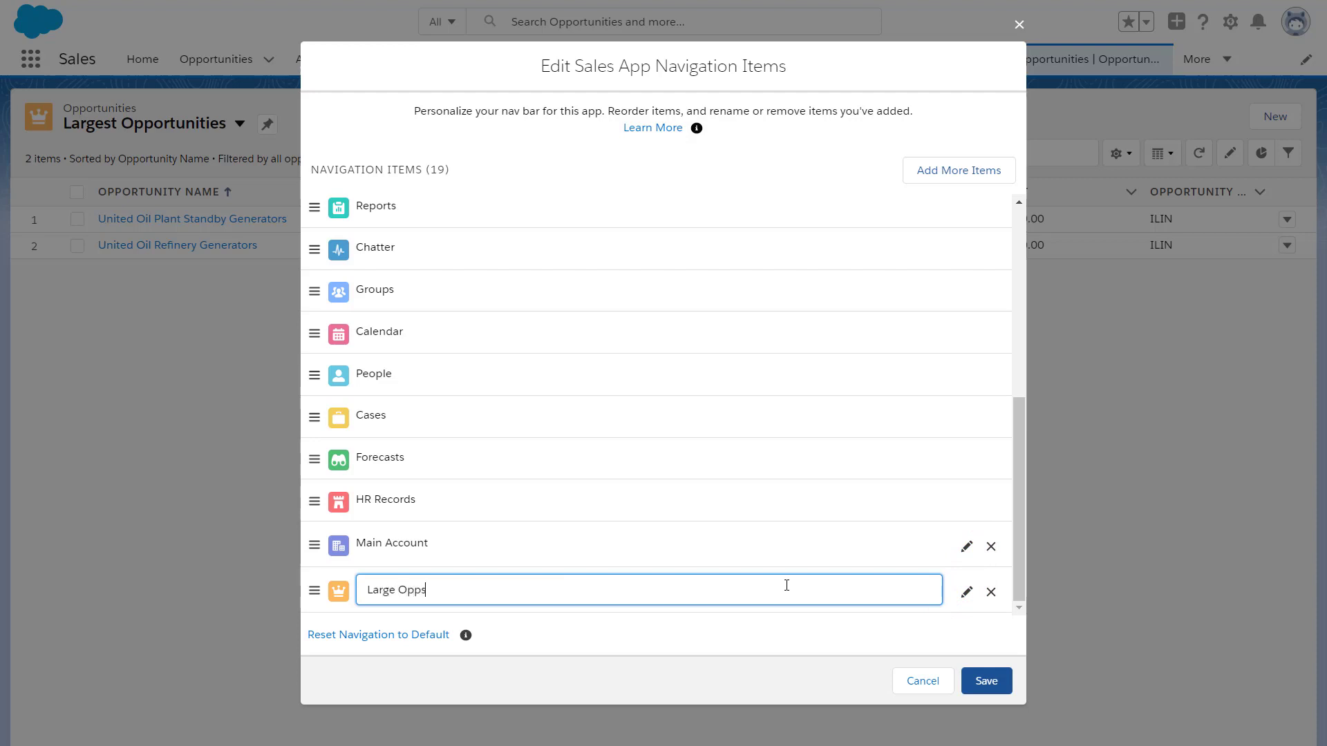
type("rge Opps")
left_click(960, 596)
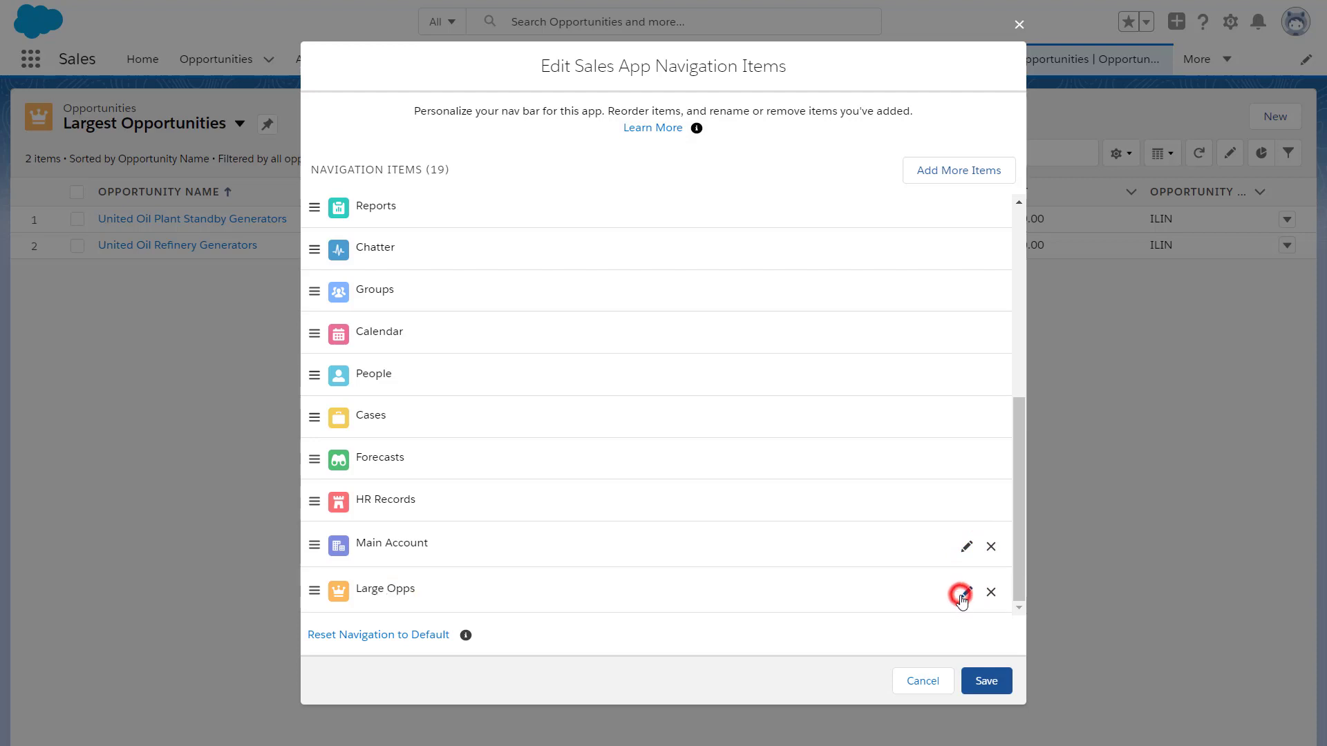
left_click(986, 680)
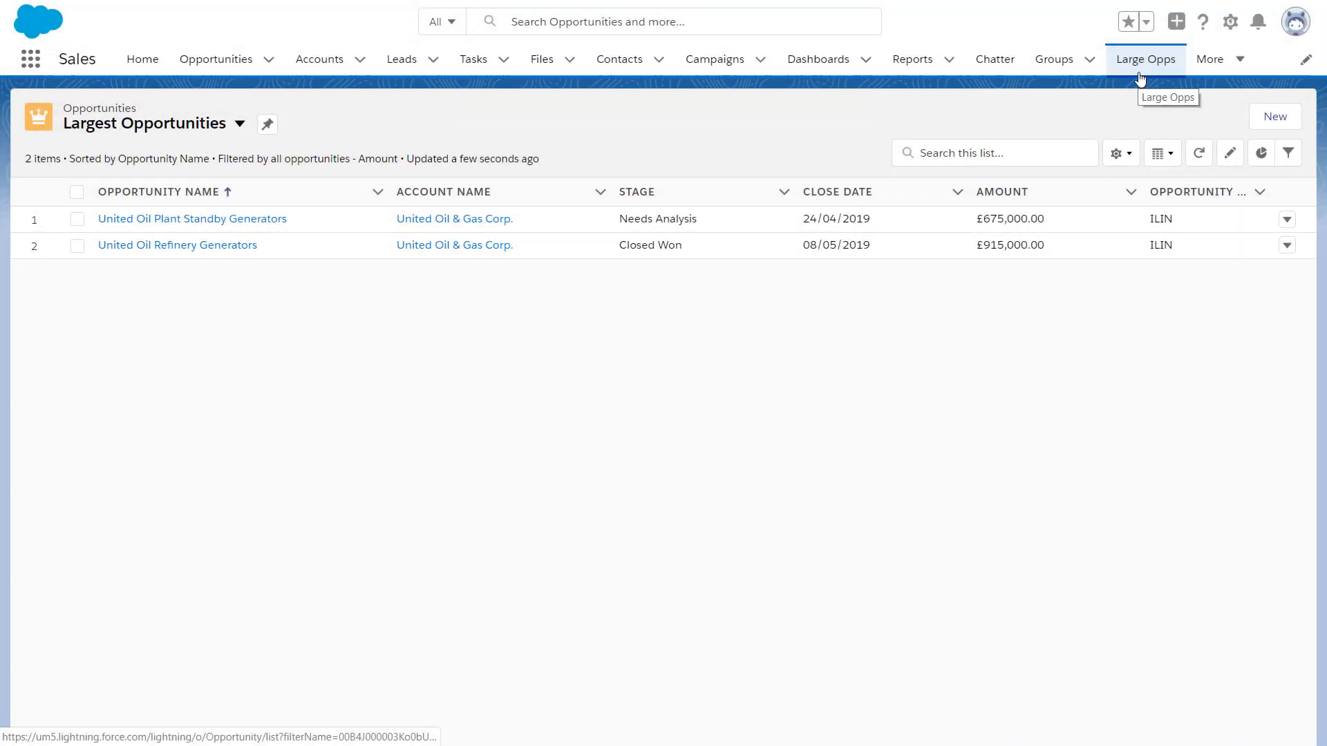
Step: Open the My Top Accounts report in its own tab and add it permanently to the navigation bar
left_click(929, 65)
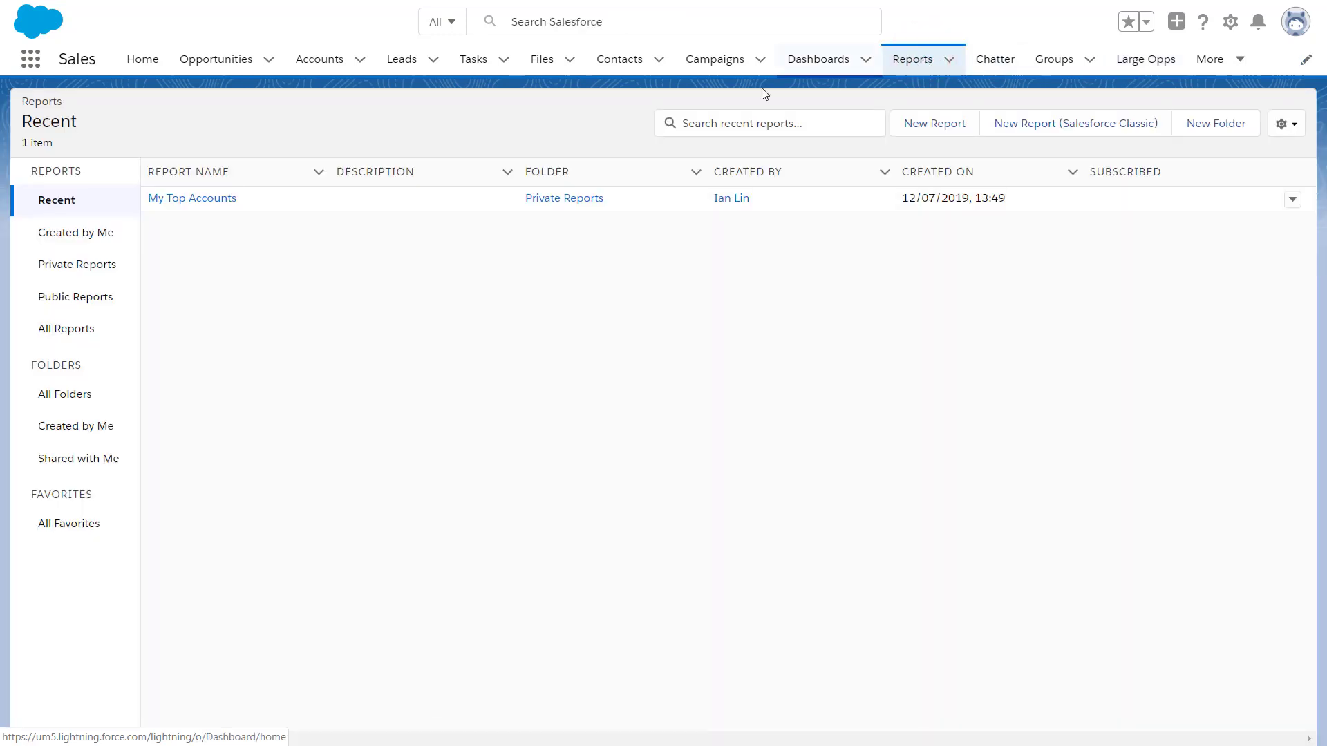
left_click(169, 200)
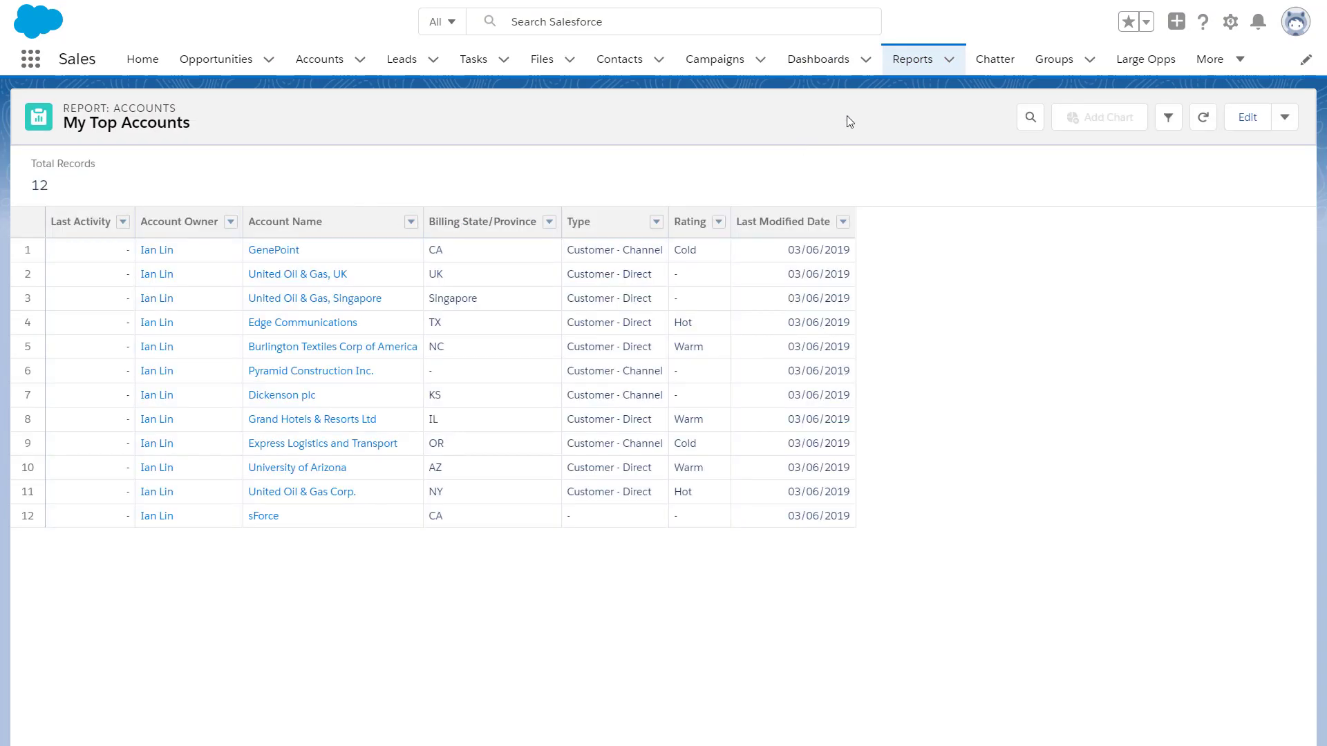
left_click(949, 59)
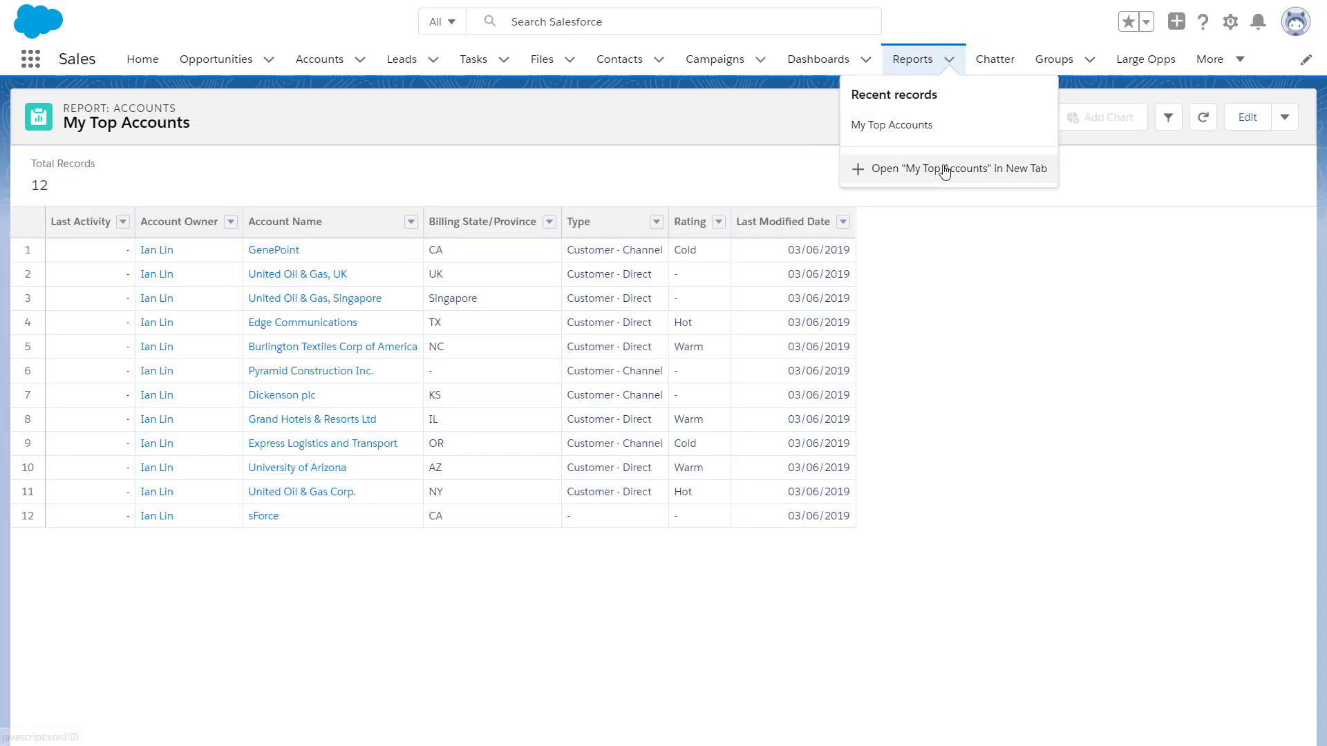
left_click(945, 170)
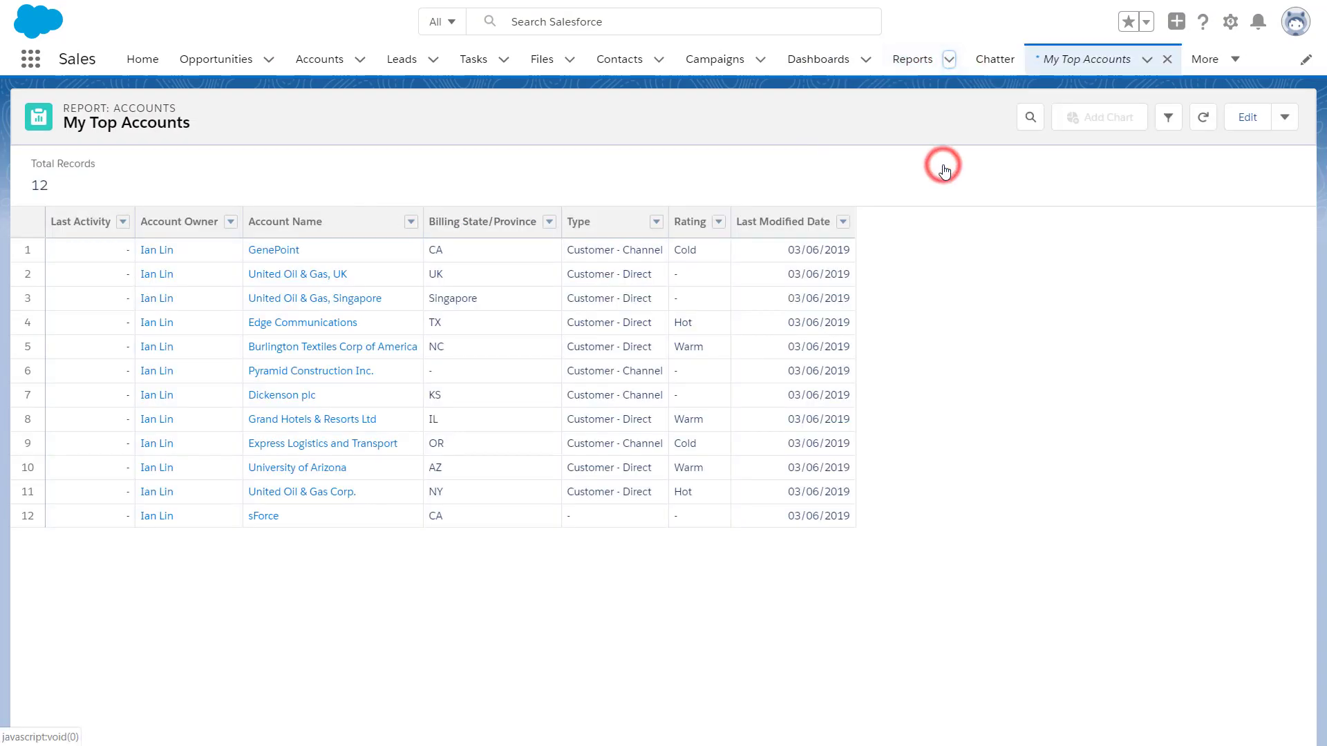
left_click(1148, 61)
left_click(1141, 92)
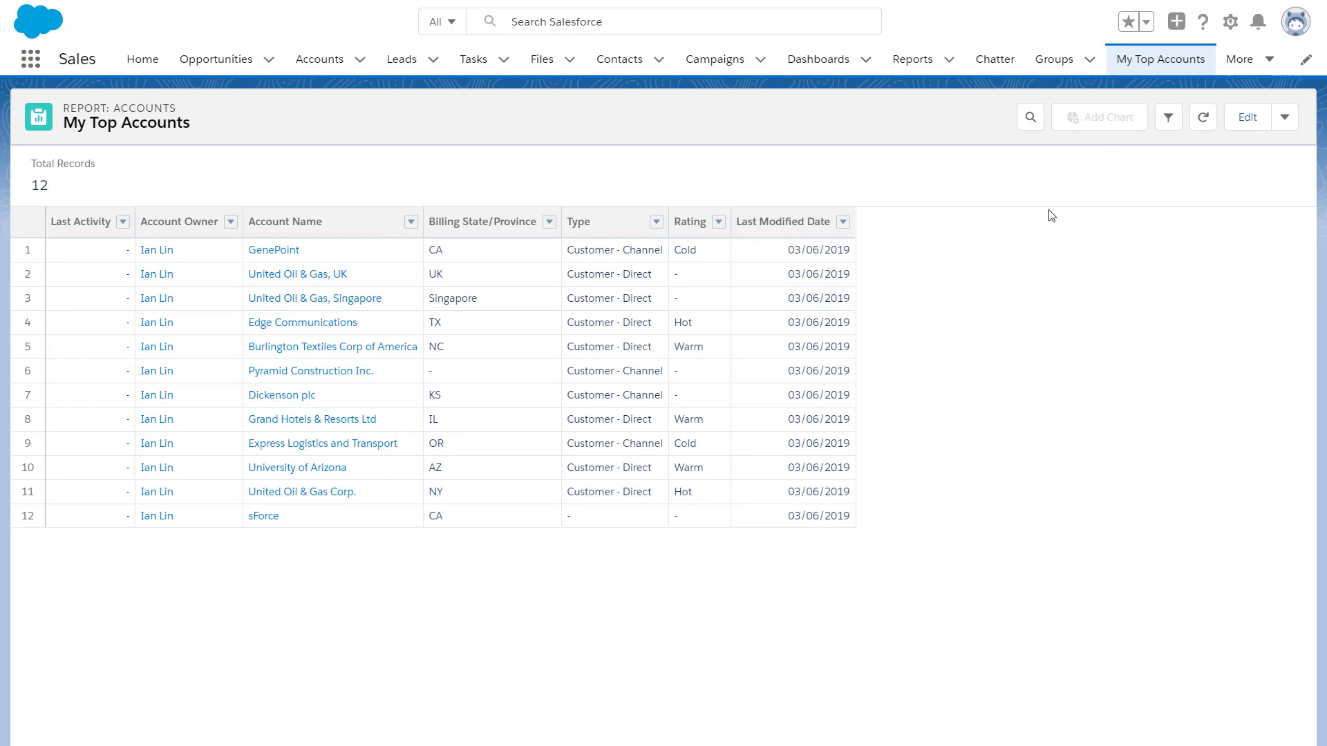
Step: Reorder the app's navigation items so Main Account, Large Opps and My Top Accounts sit between Files and Contacts, and save
left_click(1306, 63)
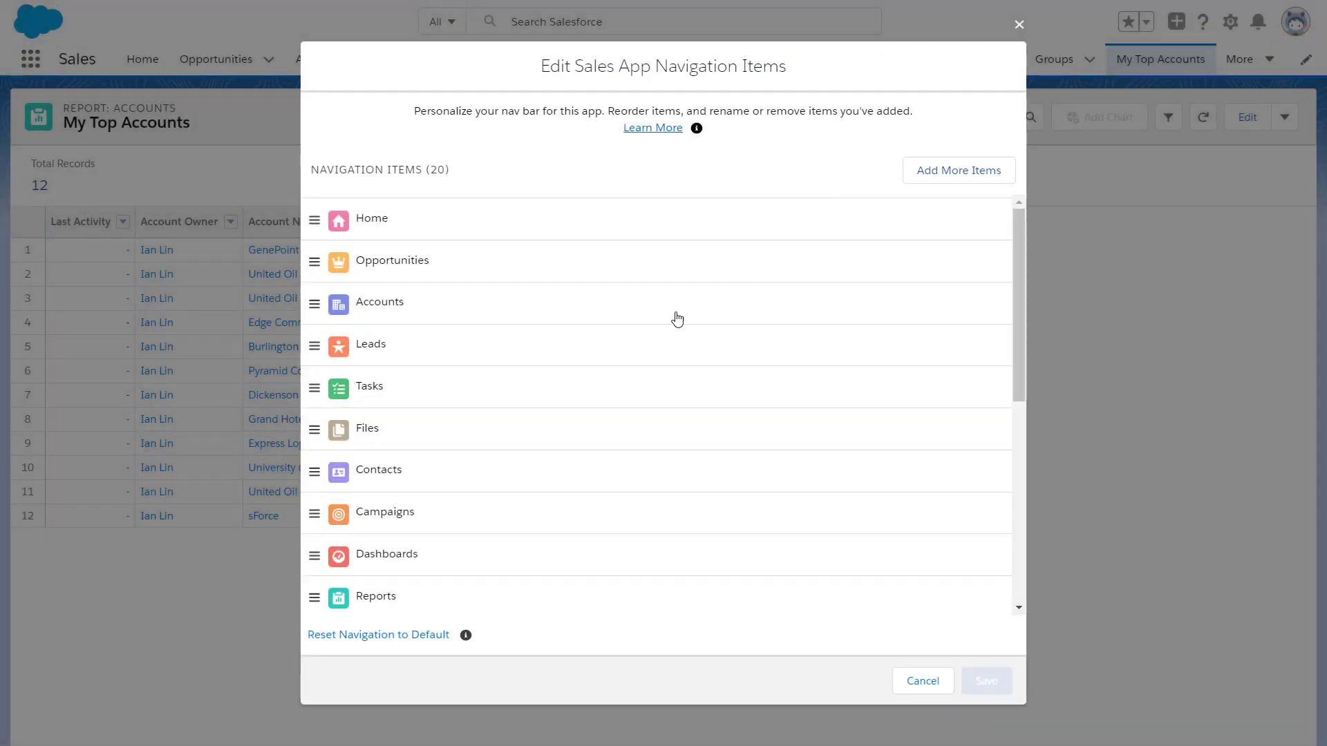
scroll(677, 319, "down", 6)
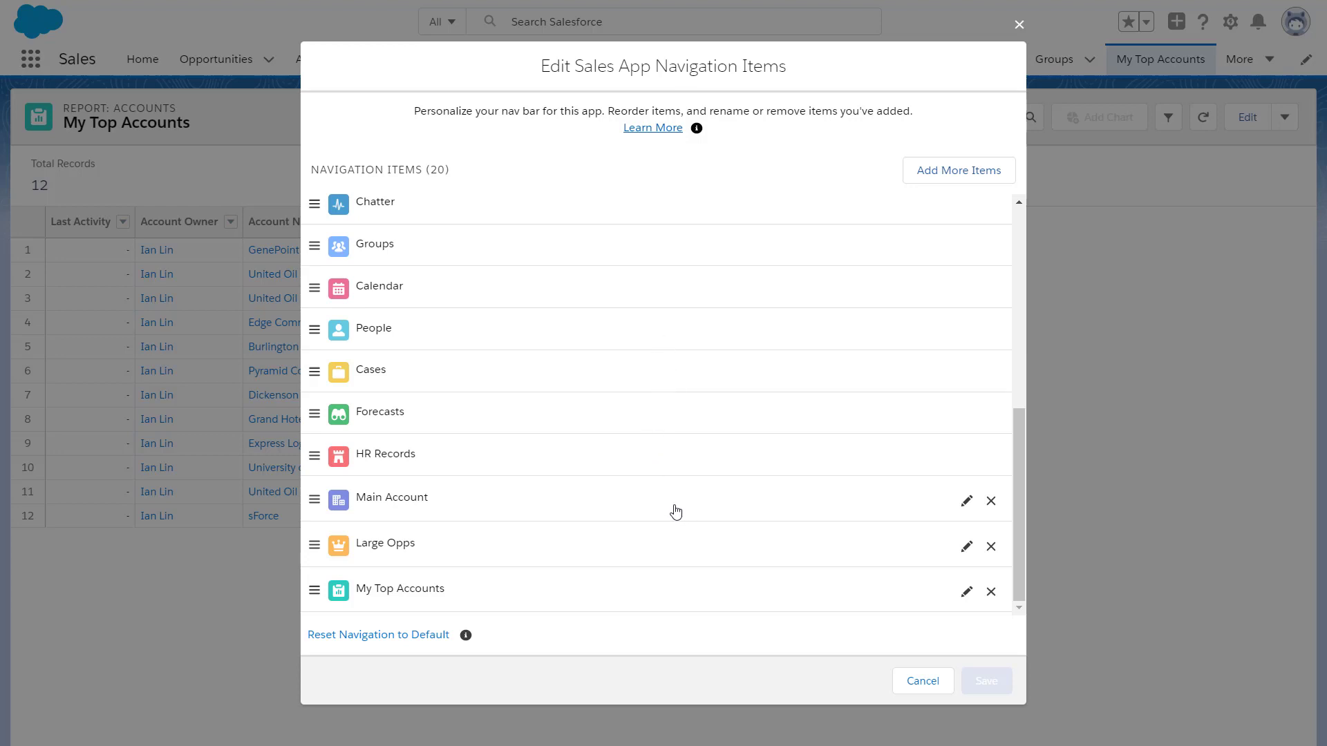
left_click_drag(314, 499, 501, 385)
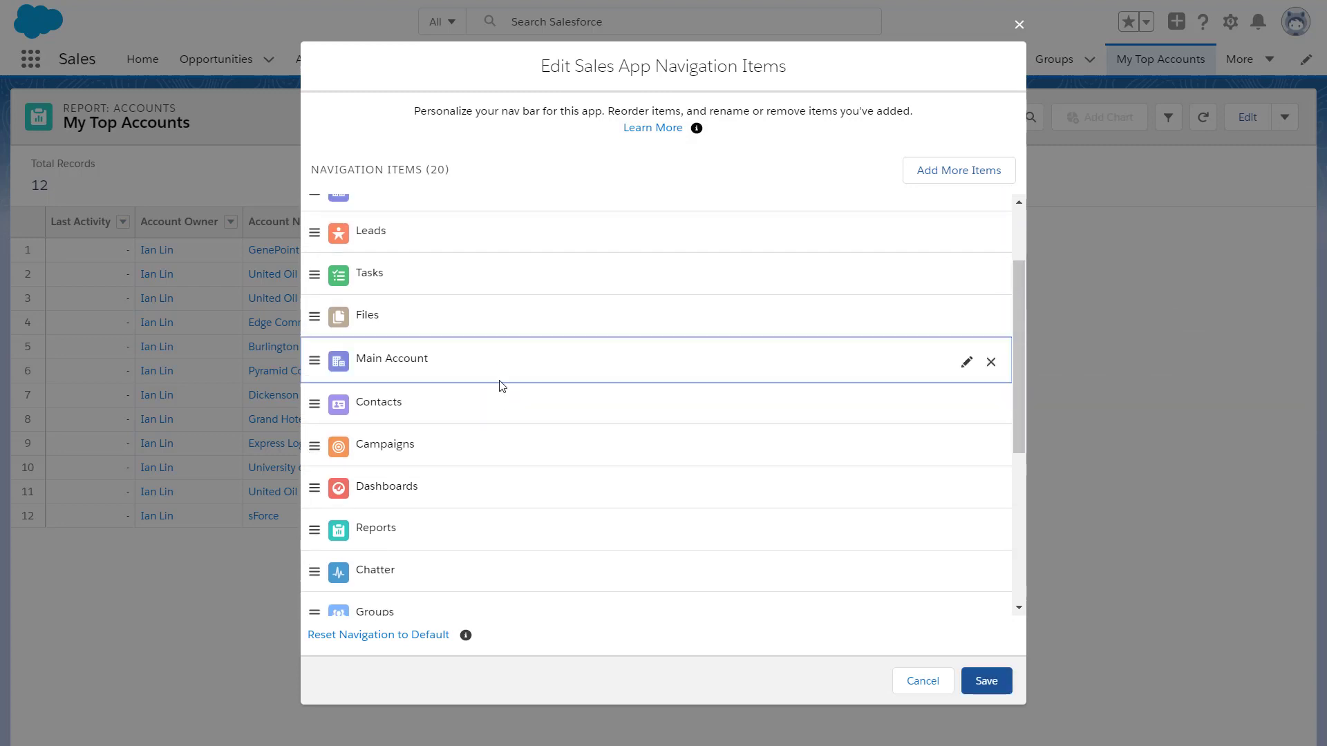
scroll(502, 386, "down", 5)
left_click_drag(314, 545, 424, 509)
scroll(424, 488, "down", 6)
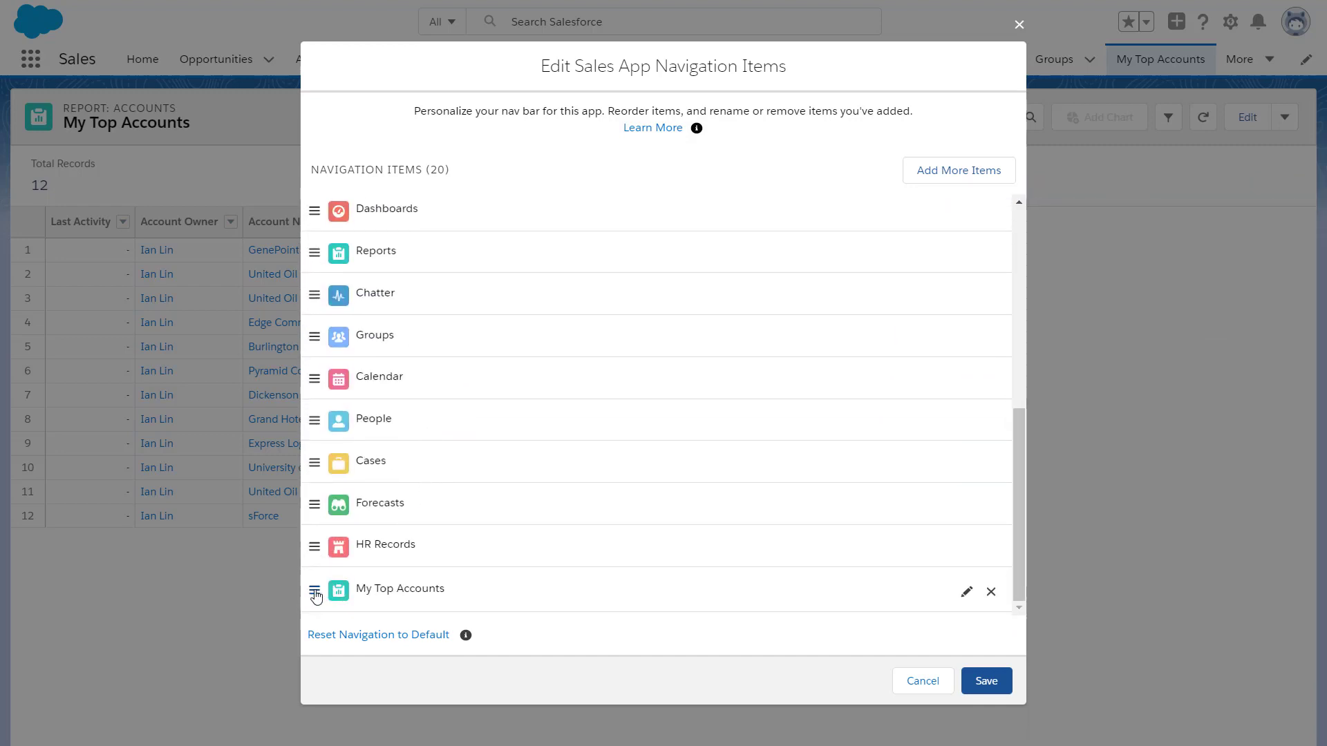
left_click_drag(315, 596, 483, 346)
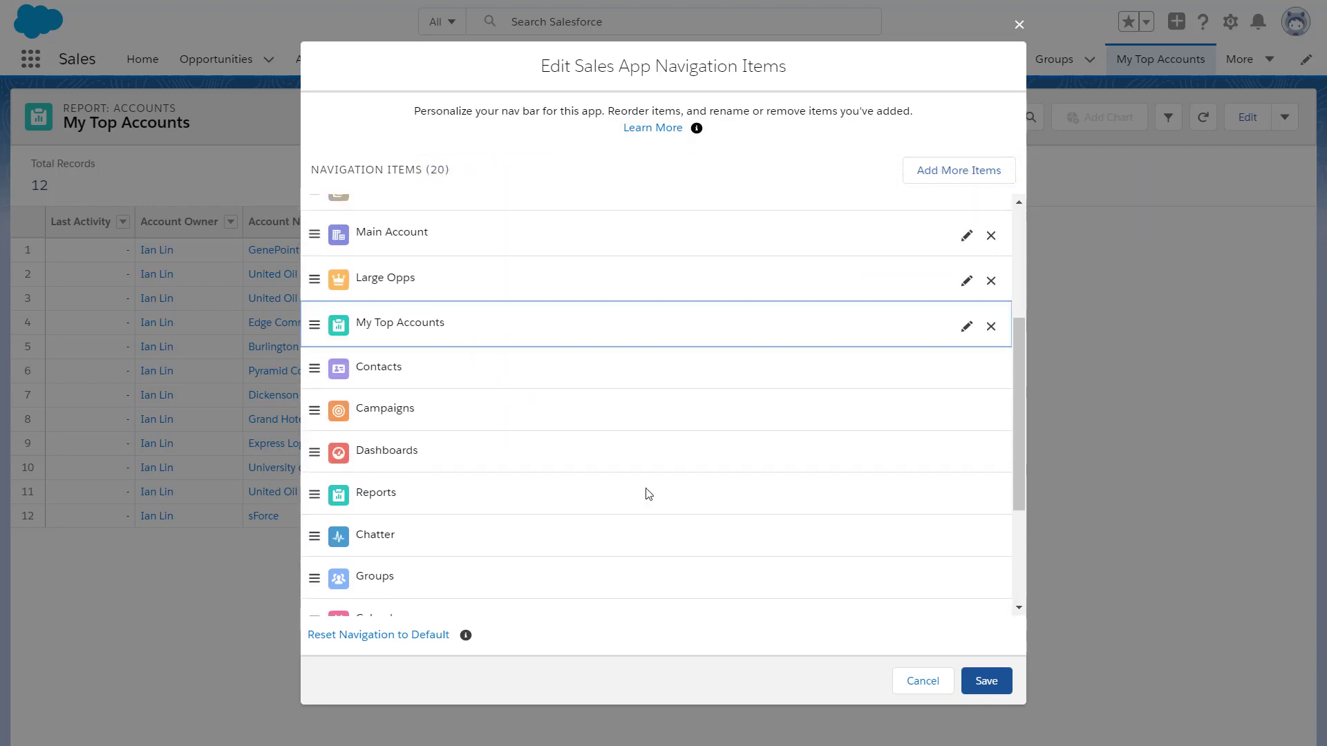
left_click(986, 682)
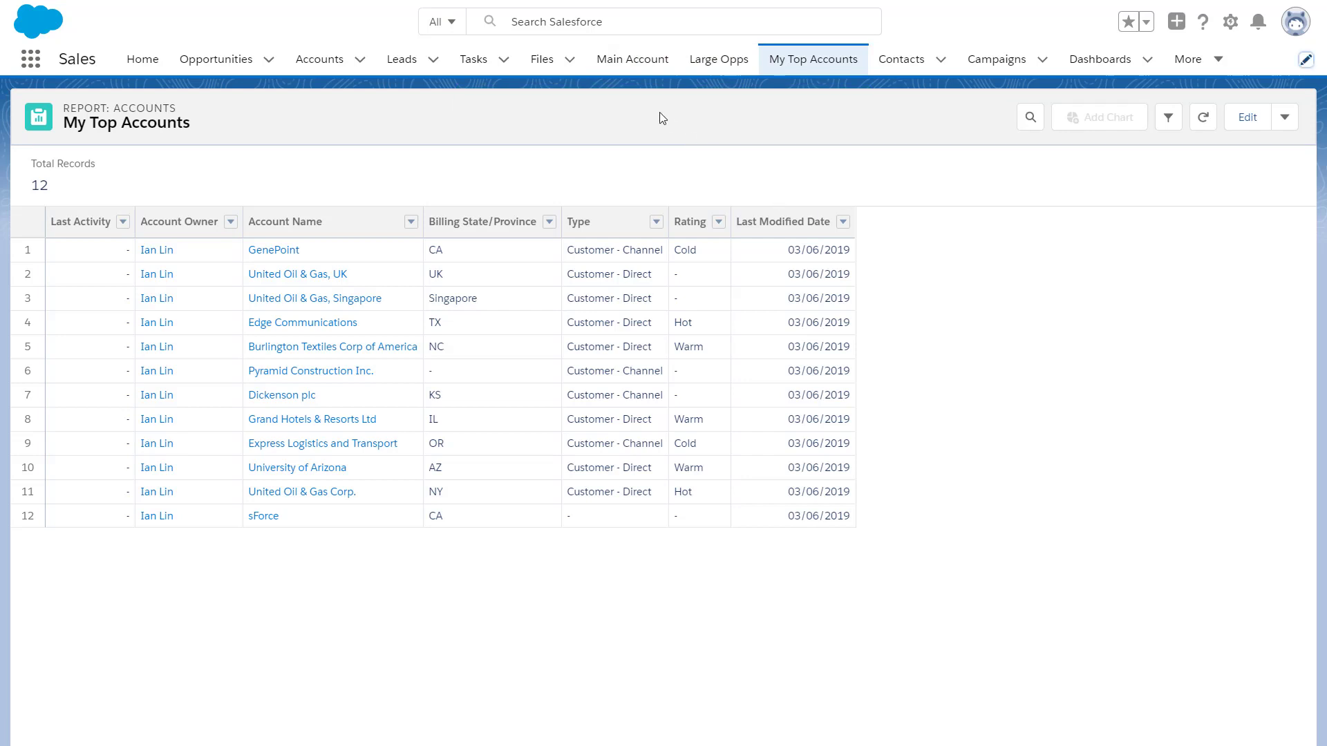
Step: Move Main Account directly after Home and Large Opps directly after Opportunities in the navigation bar
left_click_drag(629, 59, 208, 65)
left_click_drag(698, 61, 417, 69)
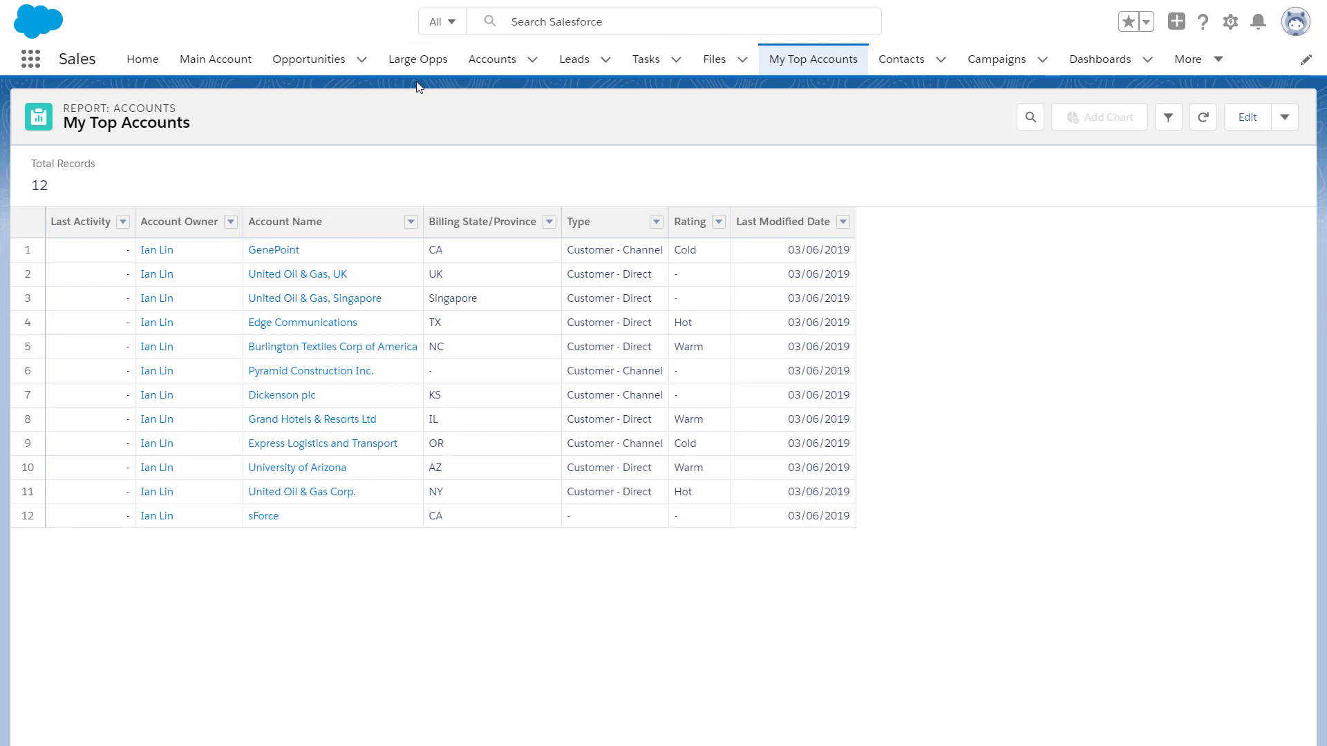
Step: Check the personalized navigation items by opening Main Account, Large Opps and My Top Accounts in turn
left_click(231, 68)
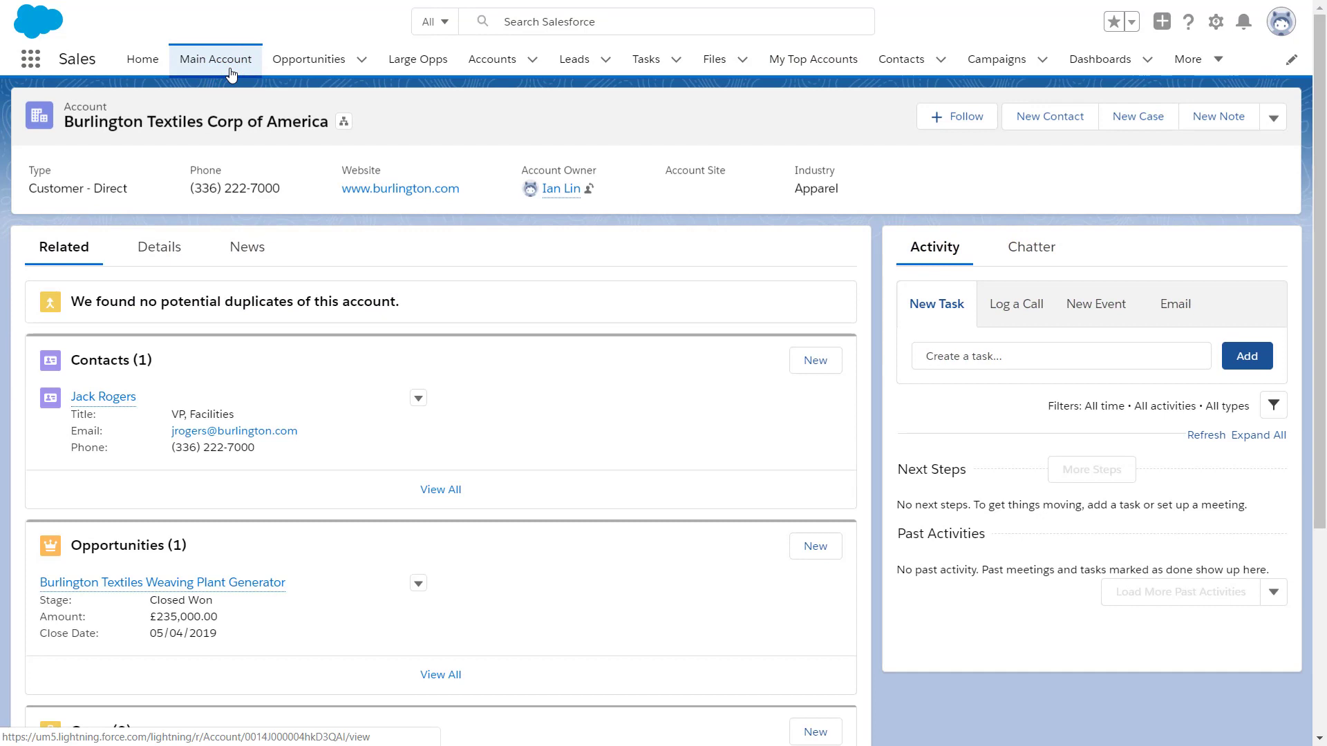
left_click(412, 61)
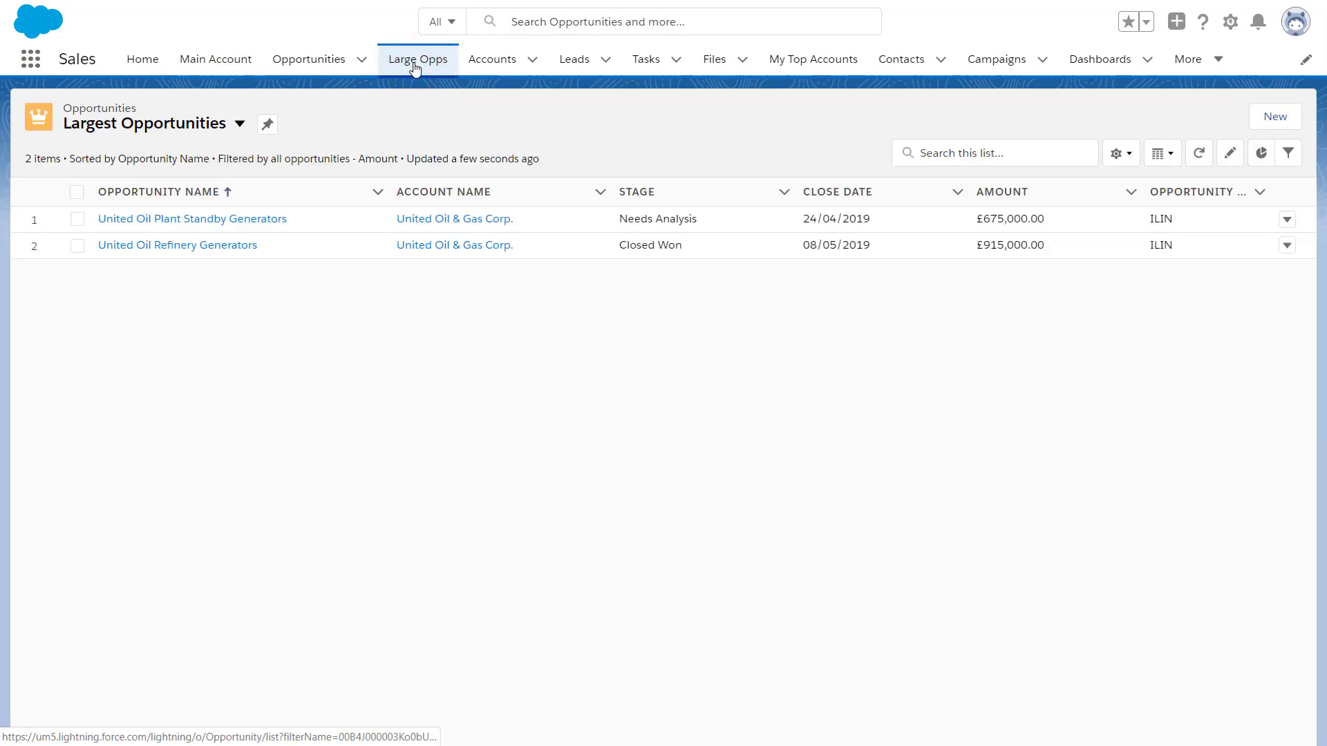
left_click(805, 63)
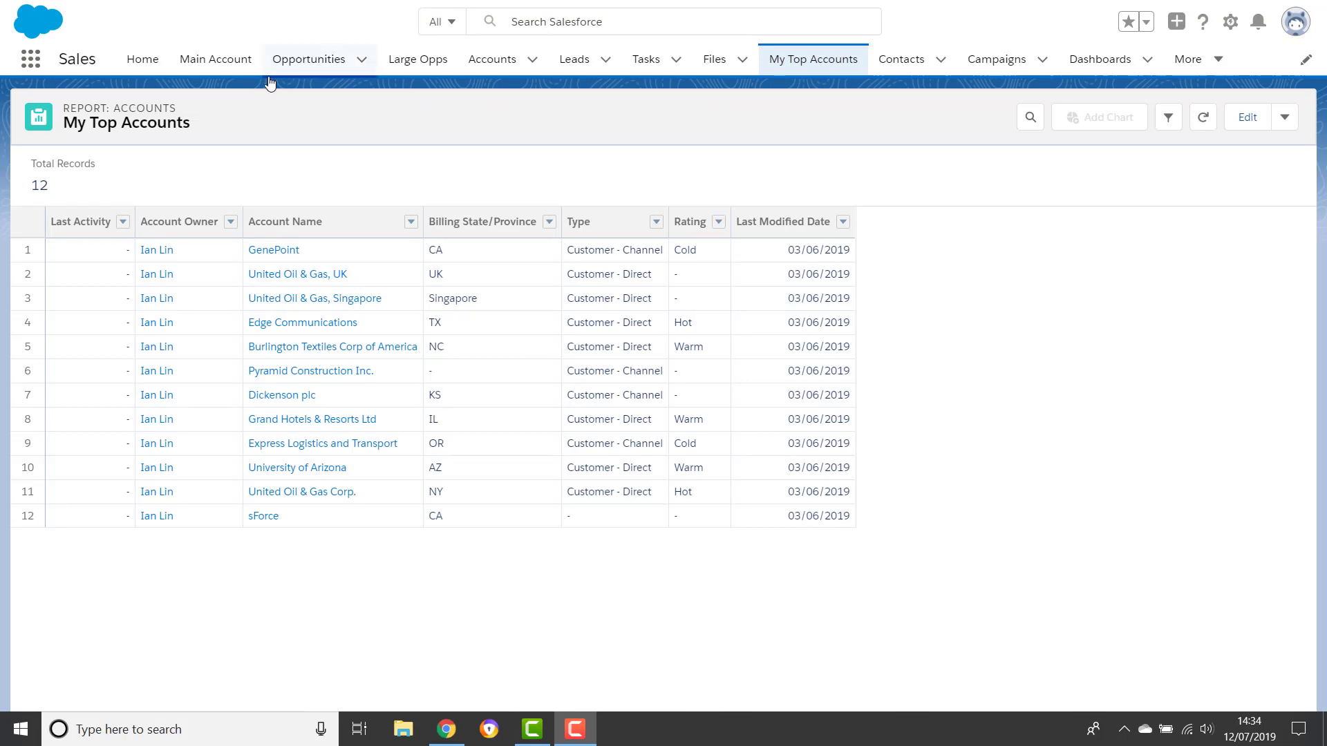
Step: Switch from the Sales app to the Sales Console app
left_click(28, 61)
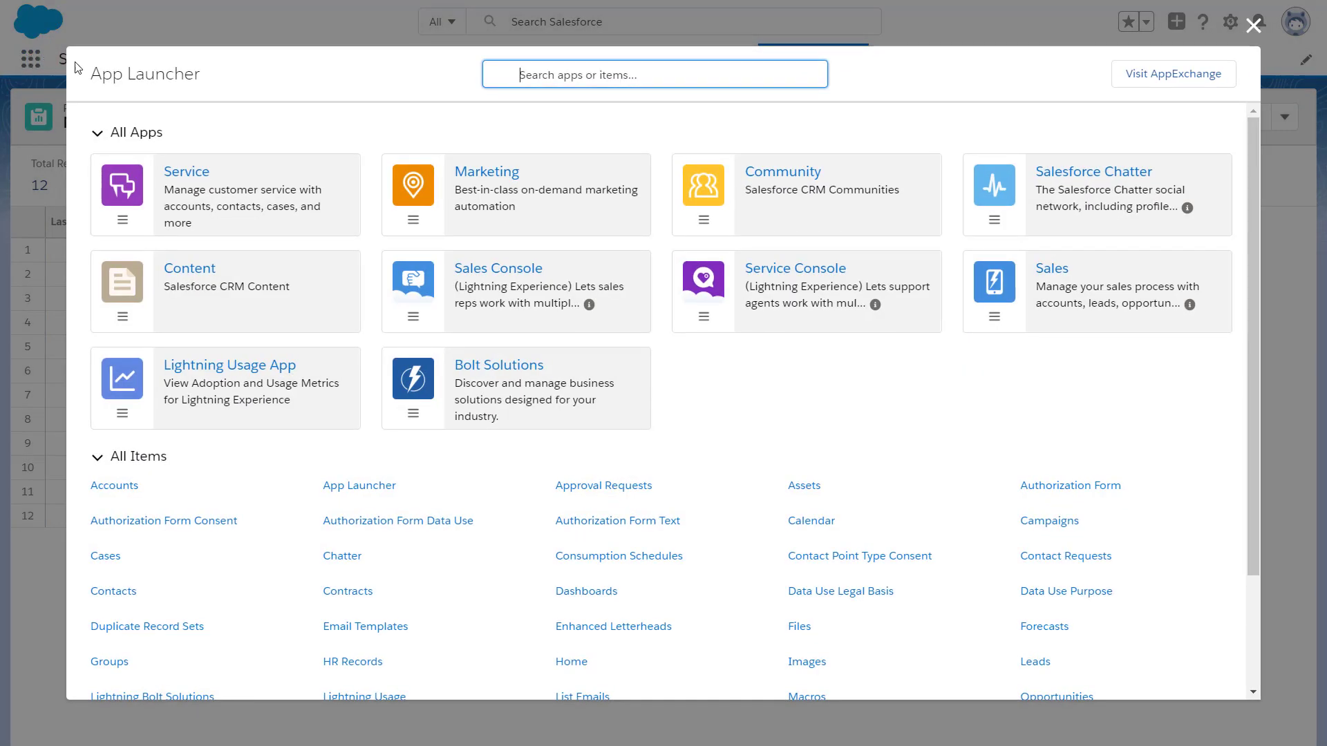
left_click(469, 274)
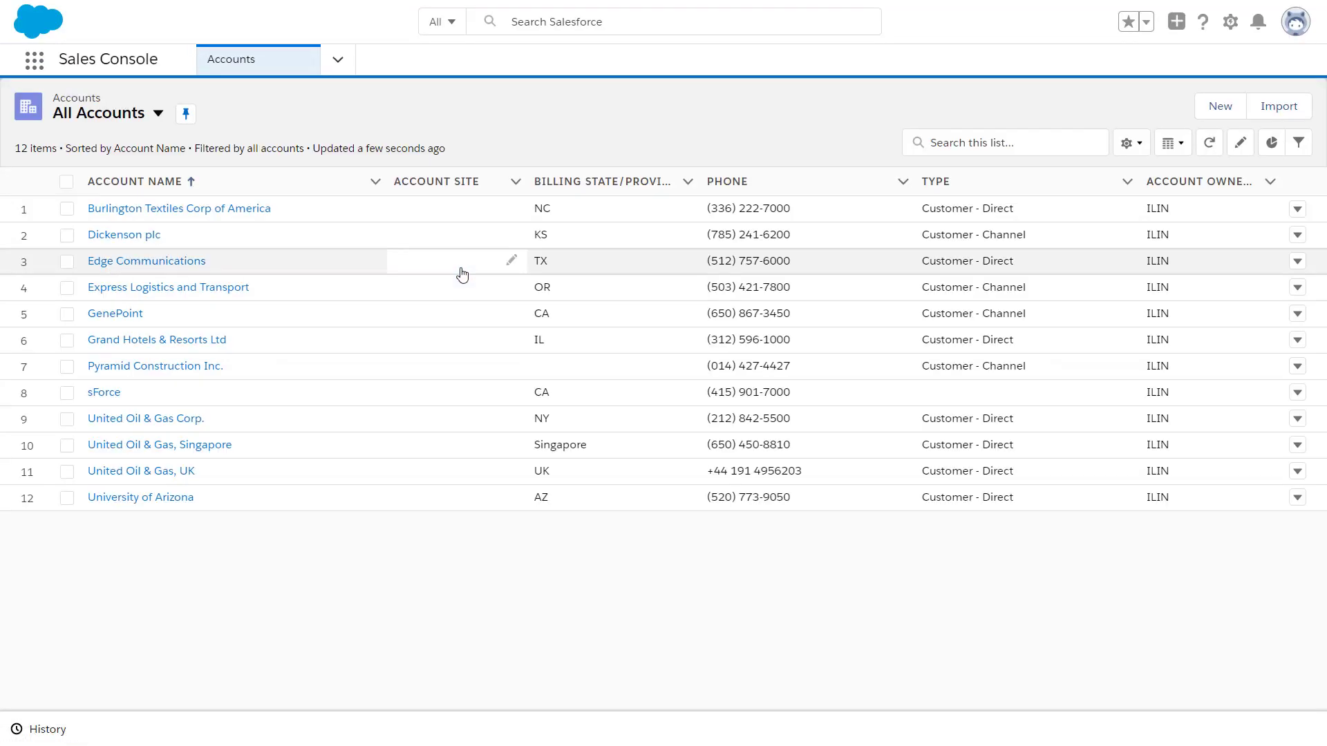
Step: Open Burlington Textiles Corp of America, Dickenson plc, Edge Communications, Express Logistics and Transport, and GenePoint from the All Accounts list as workspace tabs
left_click(227, 215)
left_click(124, 237)
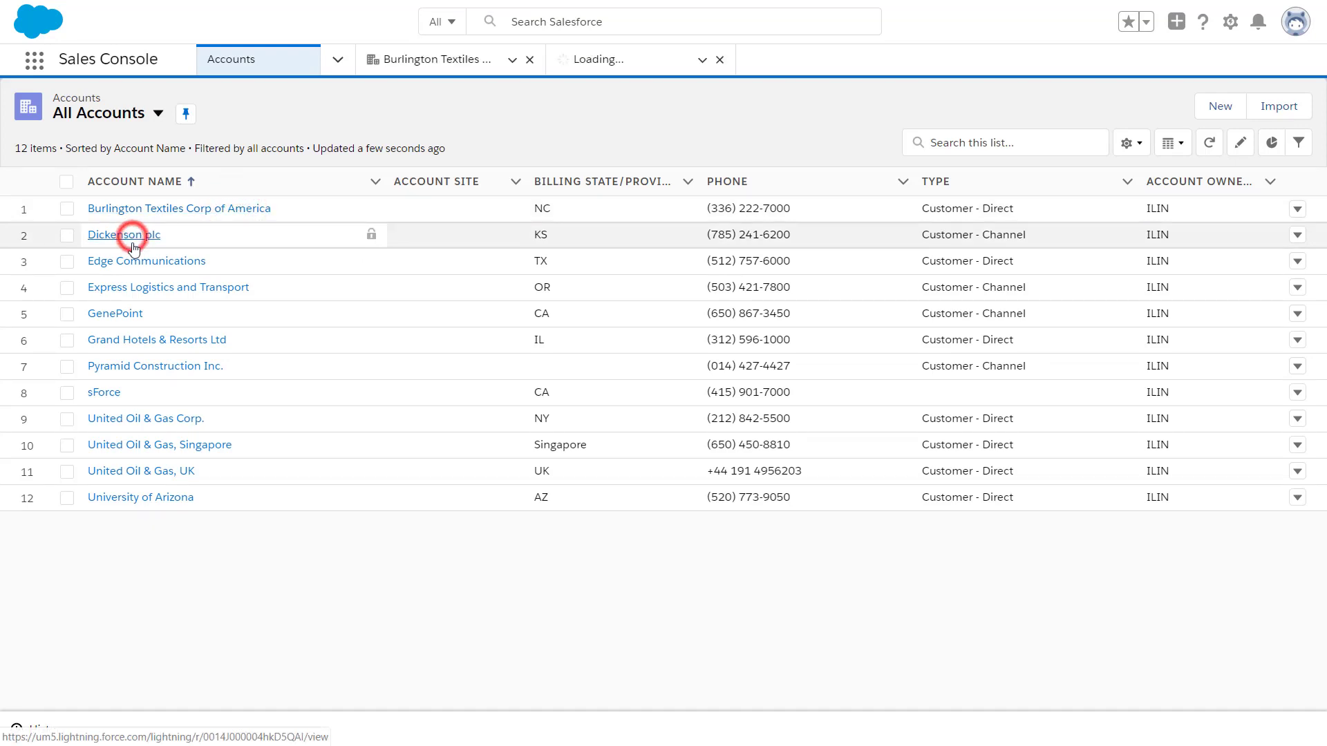
left_click(136, 268)
left_click(135, 288)
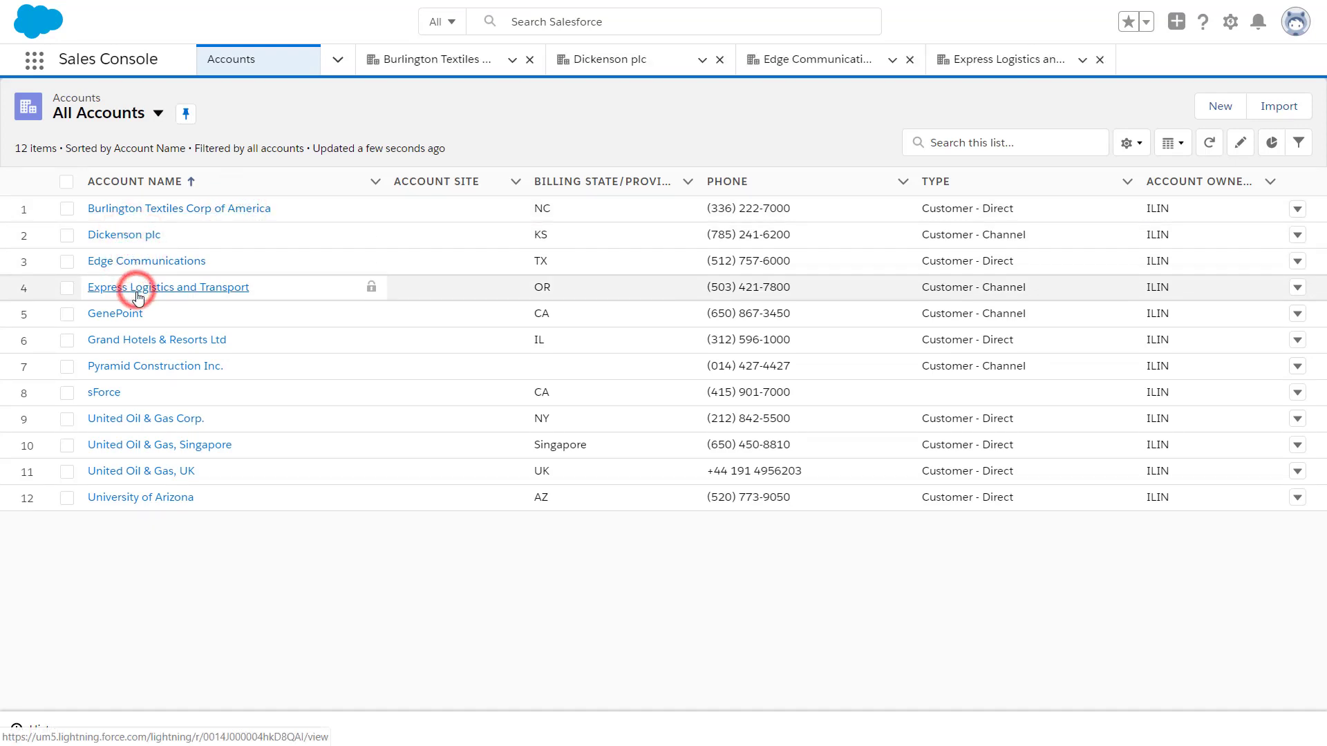
left_click(136, 315)
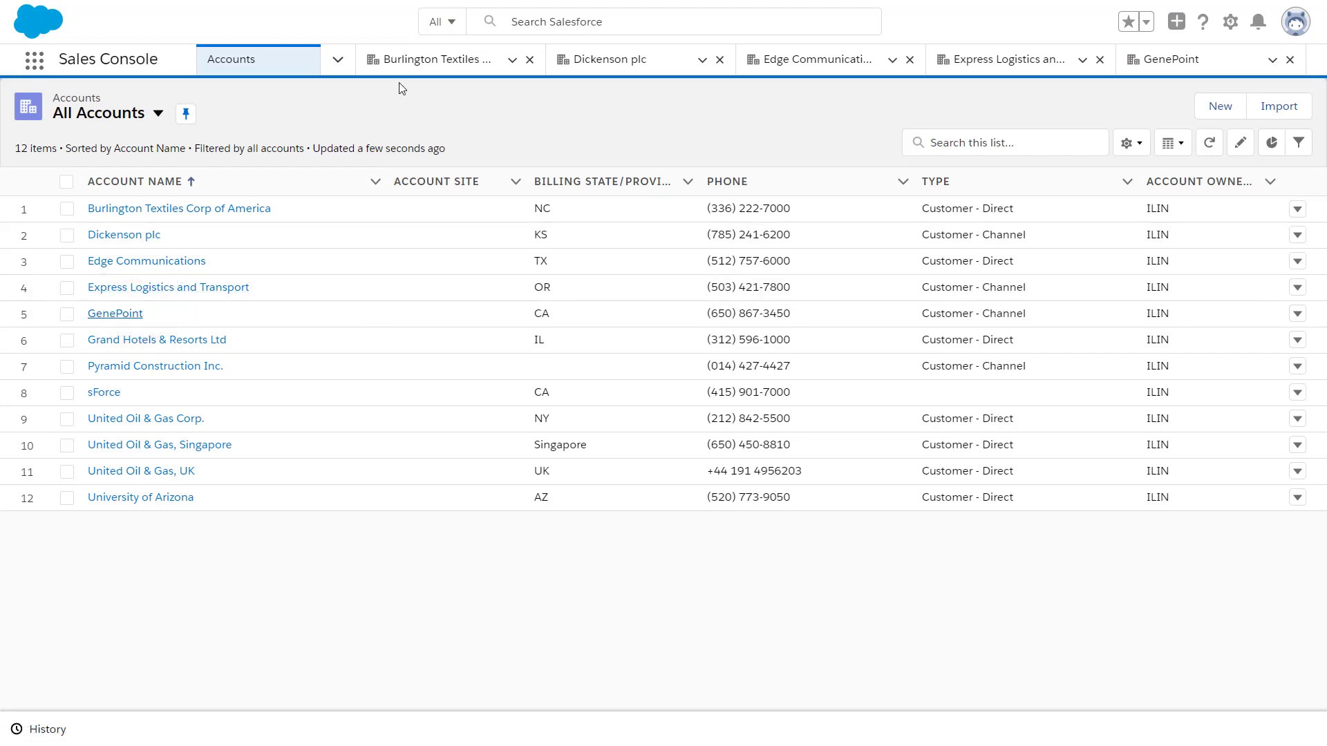
Step: Customize the Burlington Textiles Corp of America workspace tab by changing its label to Main Account, and save
left_click(426, 61)
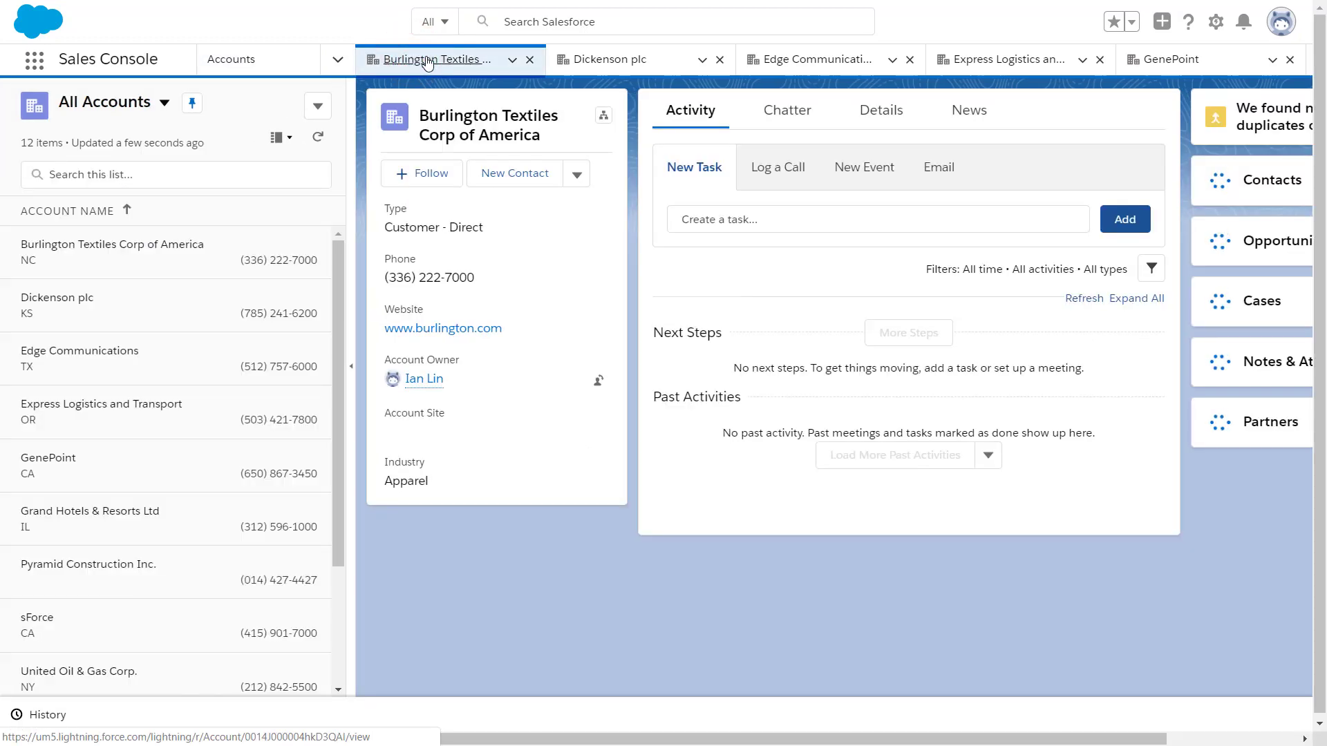
left_click(512, 60)
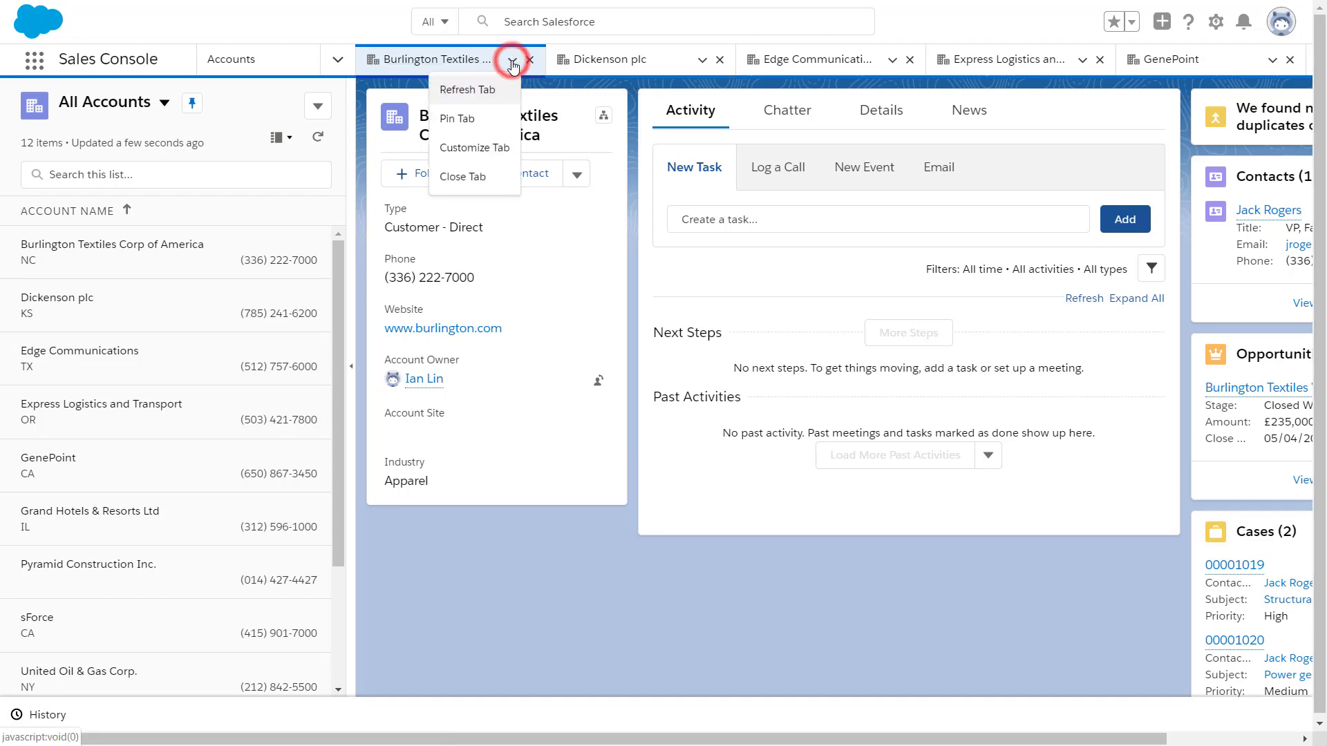
left_click(481, 150)
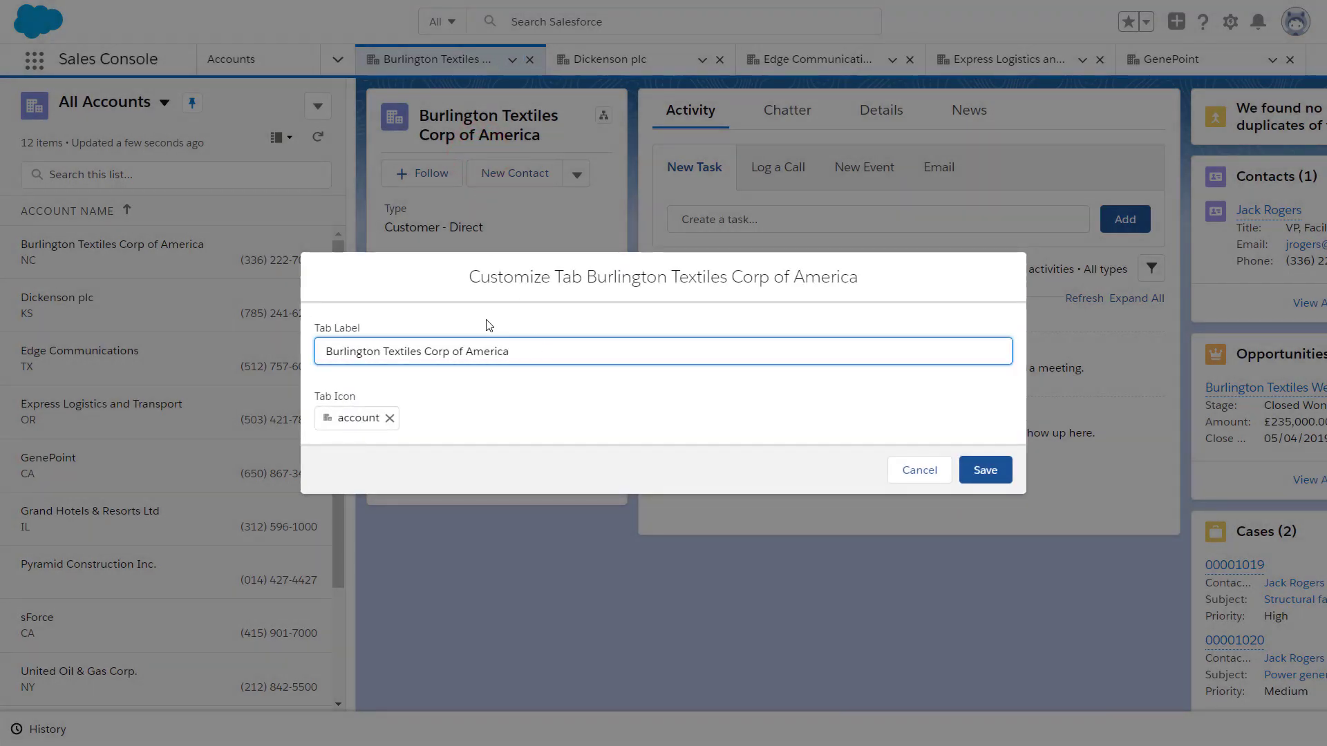
key("BackSpace")
key("BackSpace")
key("BackSpace")
key("BackSpace")
key("BackSpace")
key("BackSpace")
key("BackSpace")
key("BackSpace")
key("BackSpace")
key("BackSpace")
key("BackSpace")
key("BackSpace")
key("BackSpace")
key("BackSpace")
key("BackSpace")
key("BackSpace")
key("BackSpace")
key("BackSpace")
key("BackSpace")
key("BackSpace")
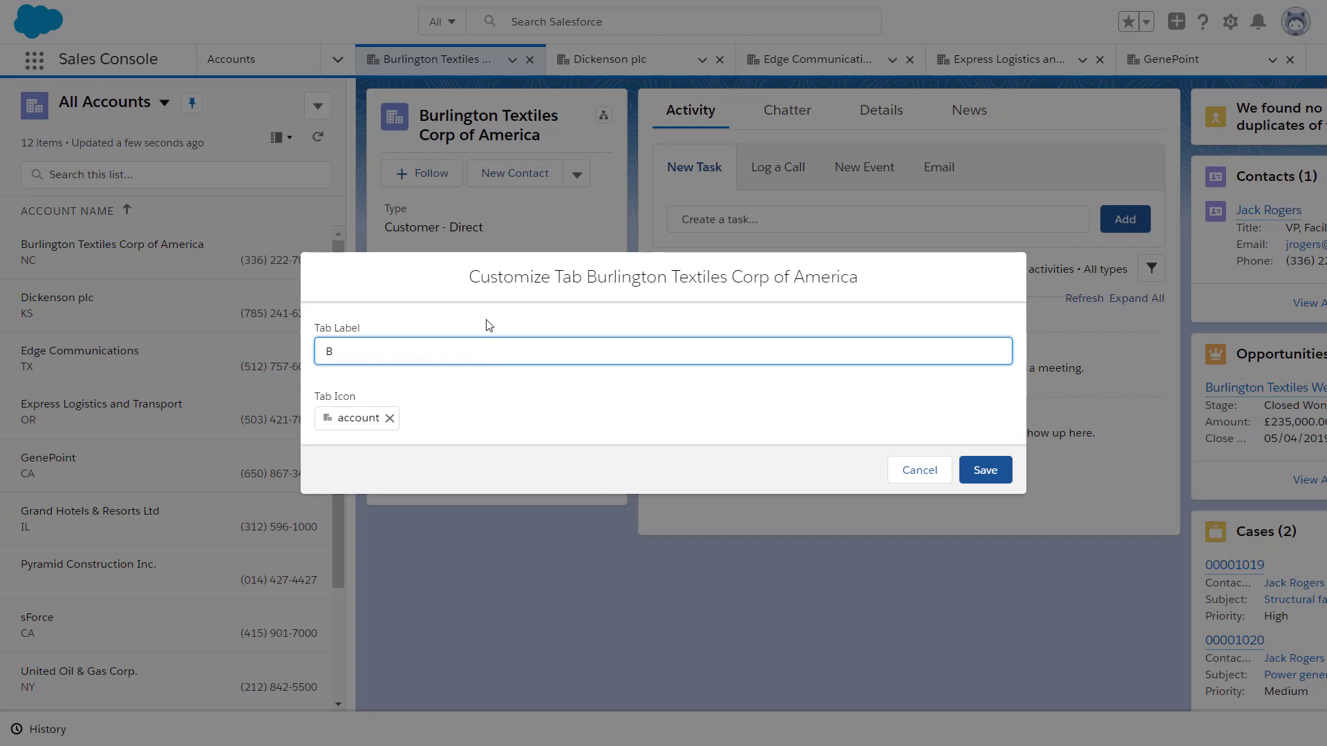
type("Main Account")
left_click(983, 471)
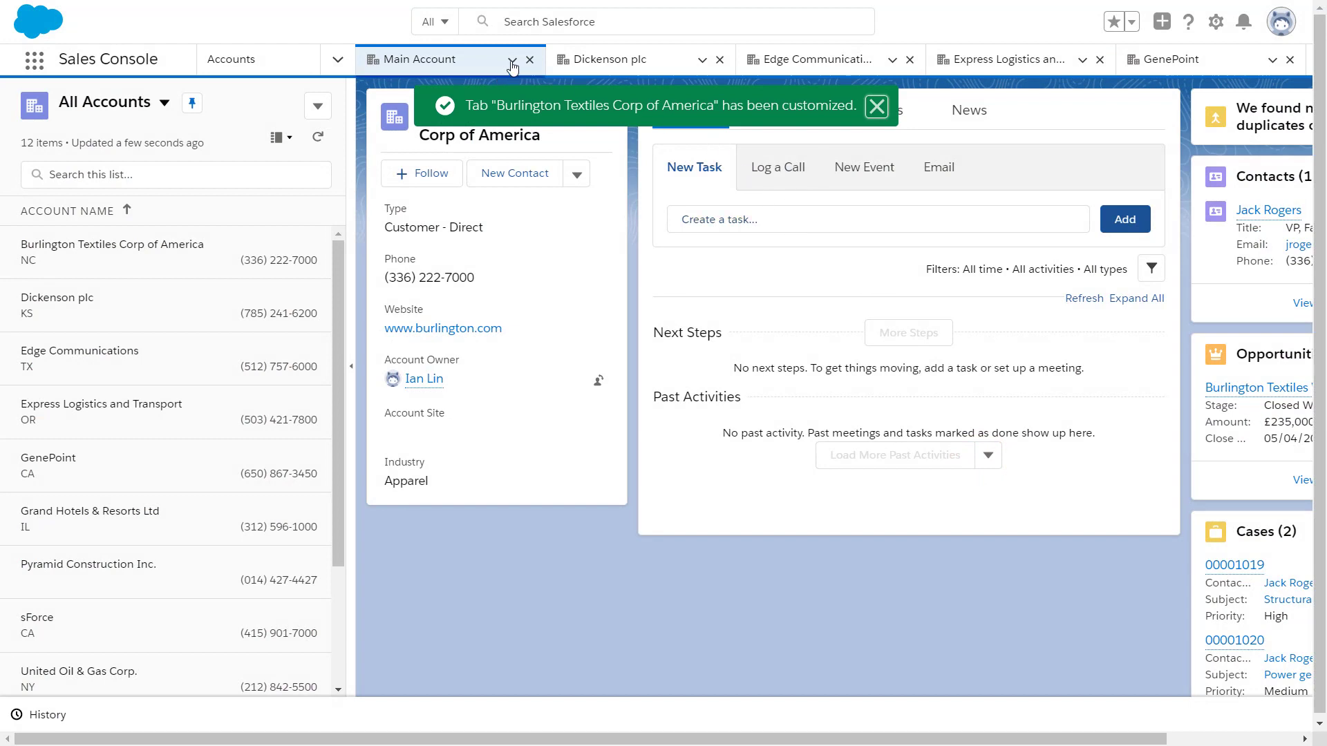
Step: Pin the Main Account workspace tab and close the pinned tab
left_click(512, 64)
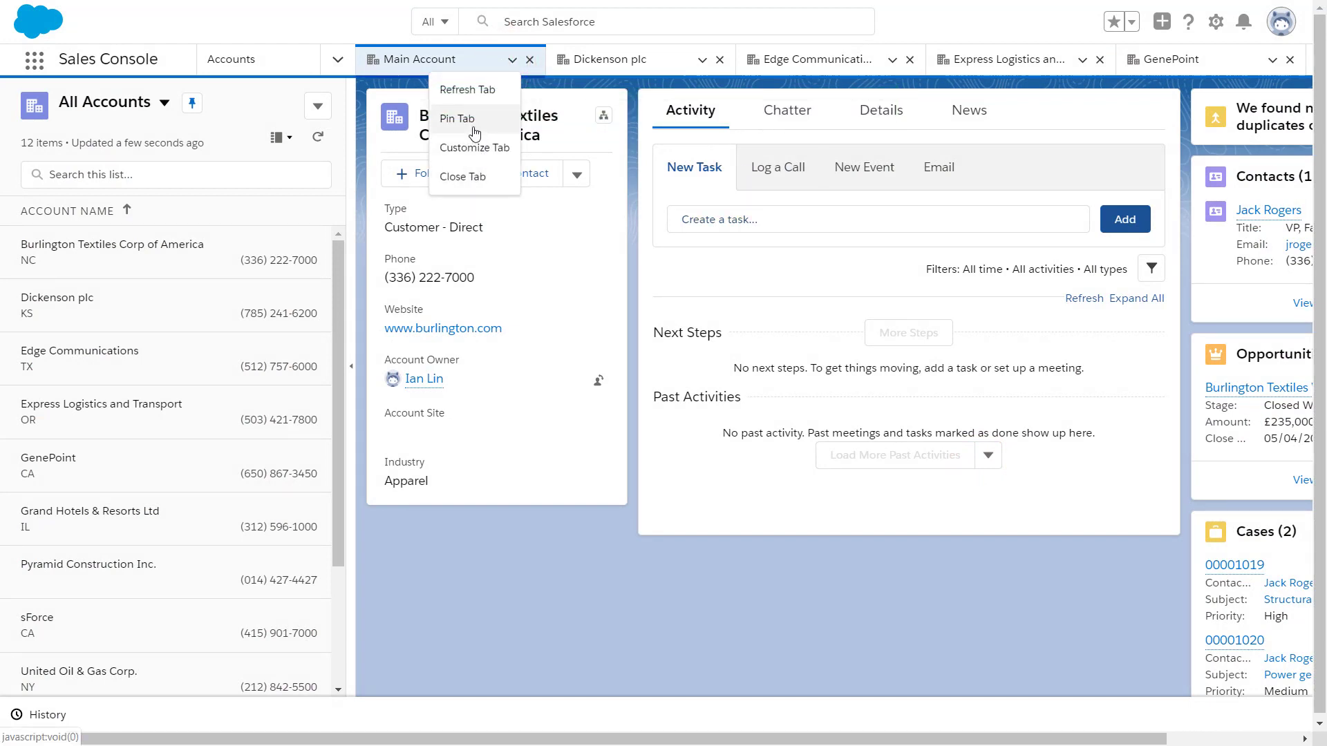
left_click(473, 124)
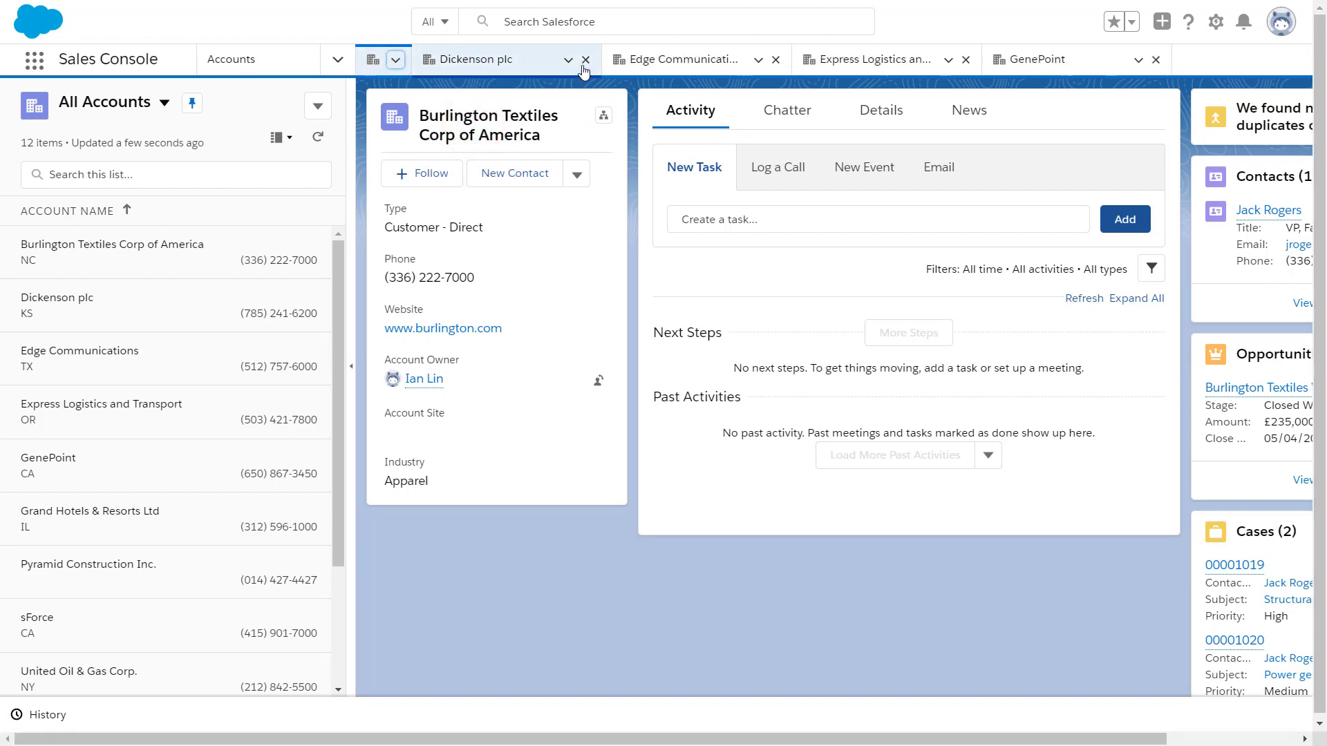
left_click(395, 61)
left_click(355, 175)
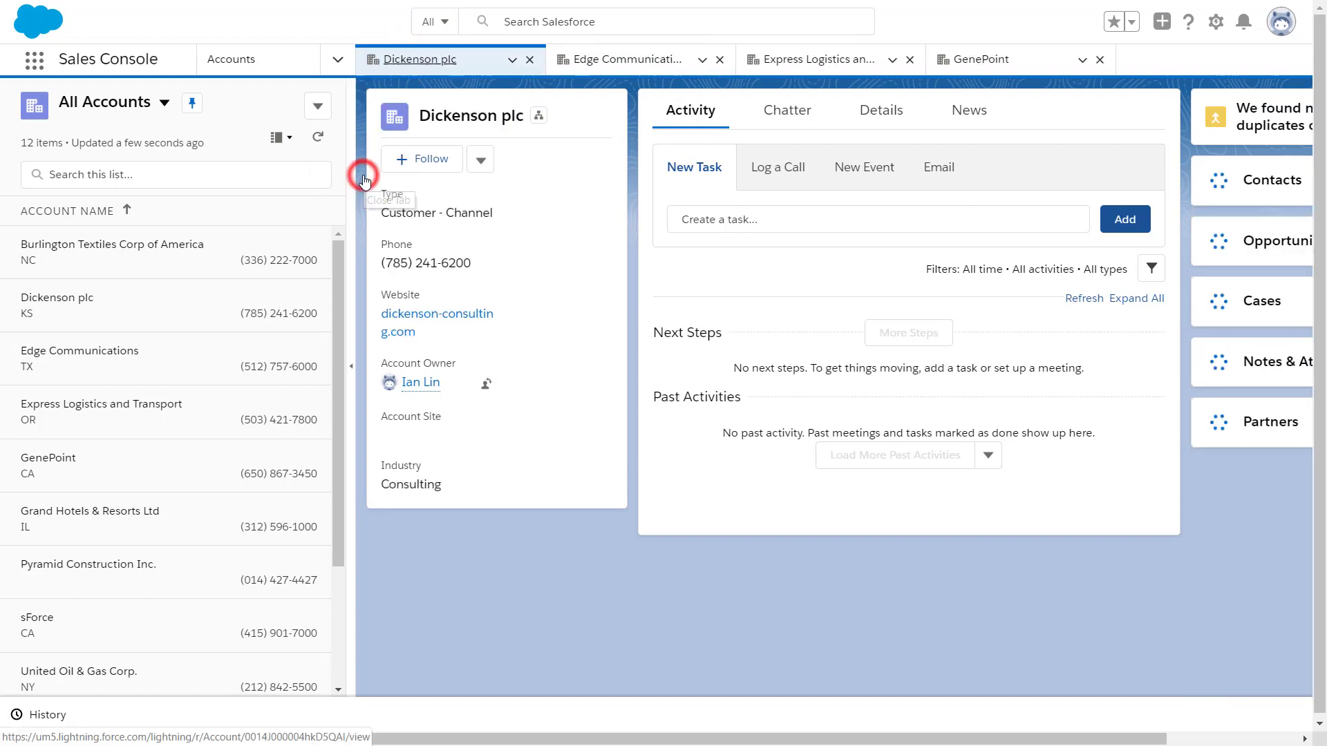